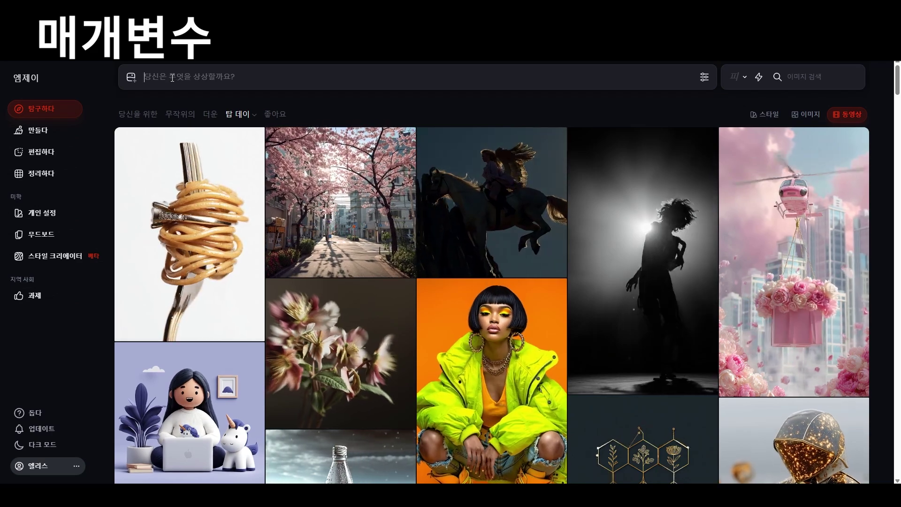
left_click(187, 83)
type("-")
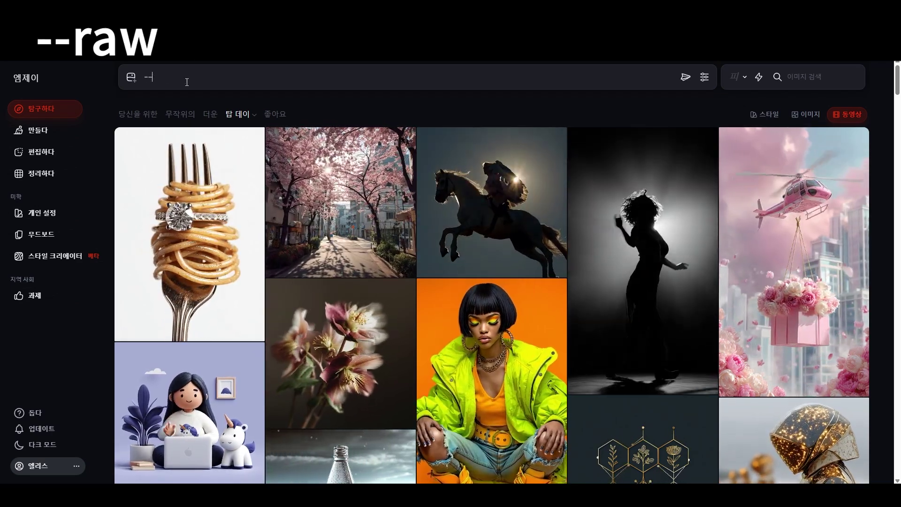
type("-raw")
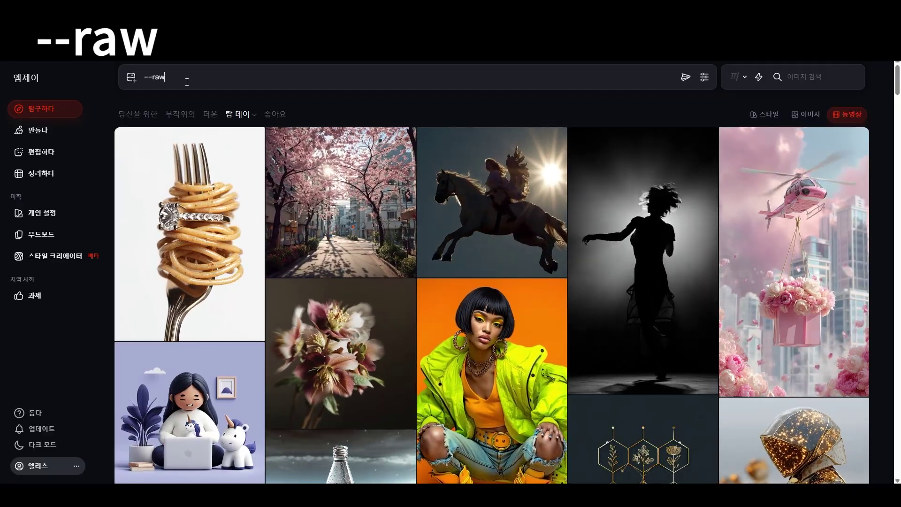
key("ctrl+a")
key("BackSpace")
Step: Generate images from the prompt "a hamster on a picnic" and open the page of created images
type("a")
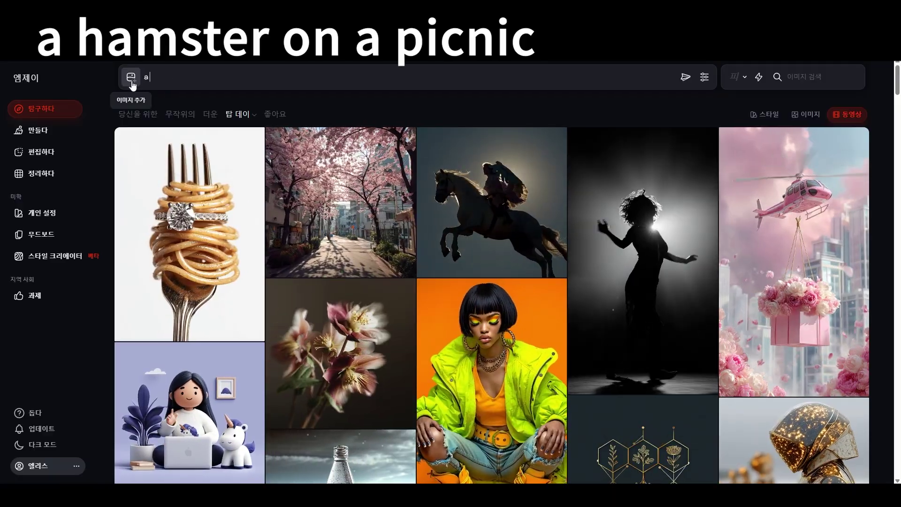
type(" ham")
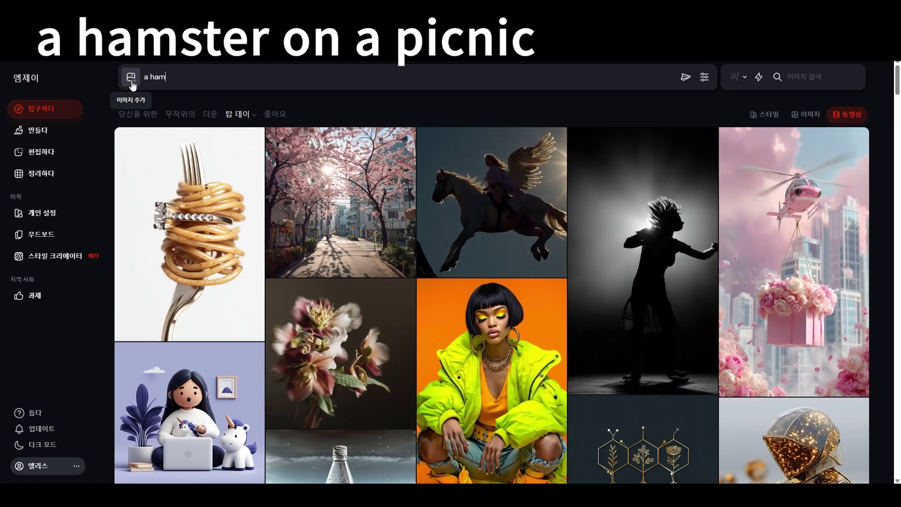
type("ster")
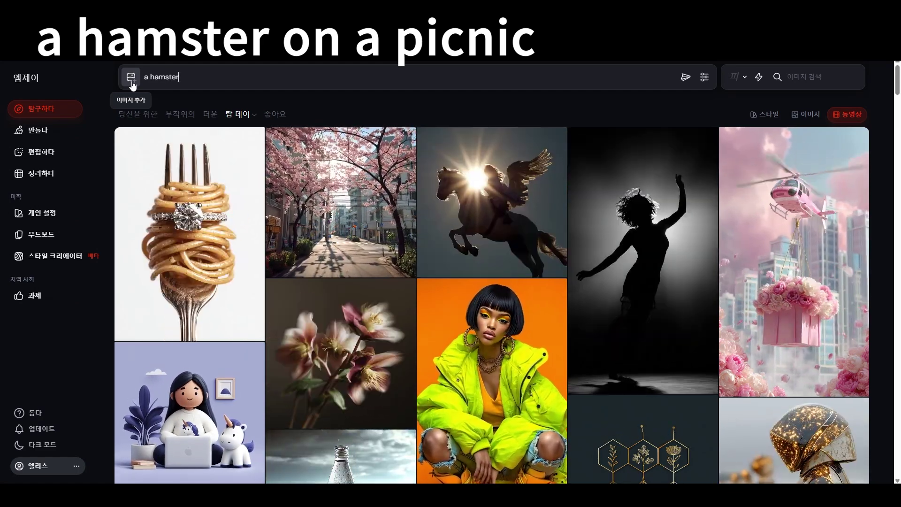
type(" on ")
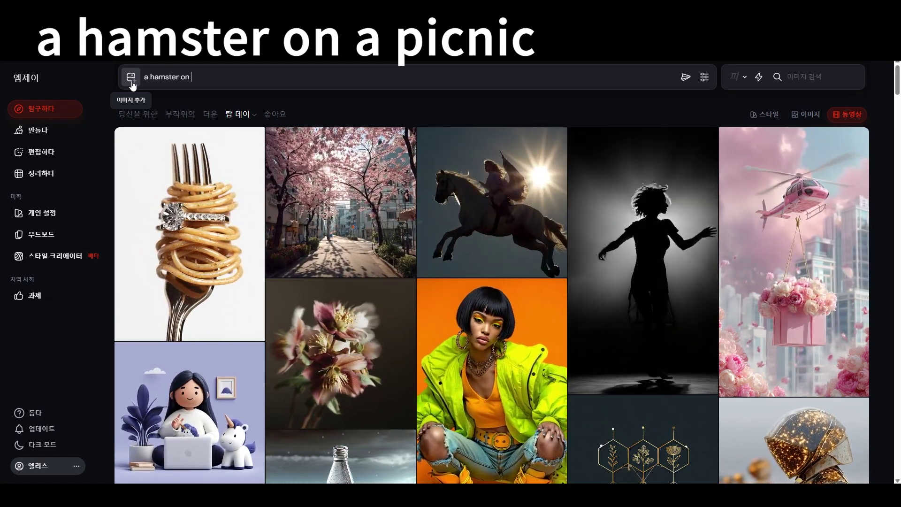
type("a p")
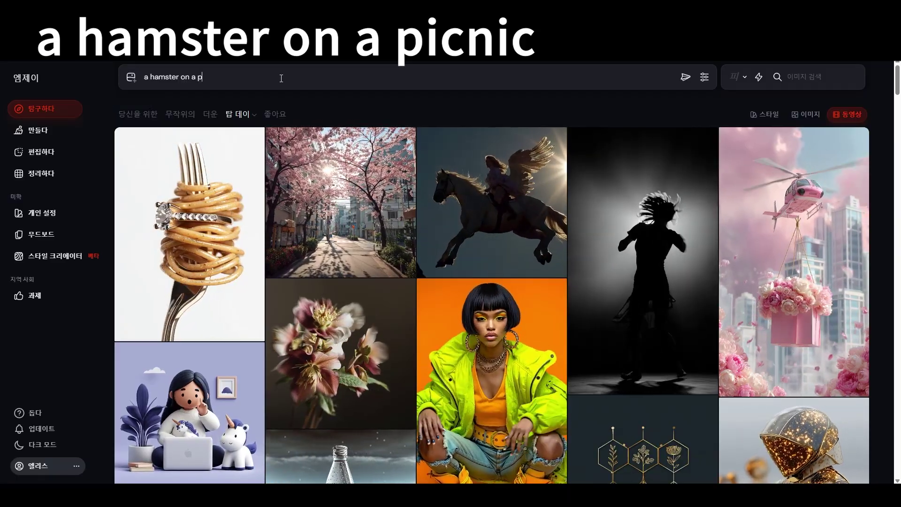
type("icni")
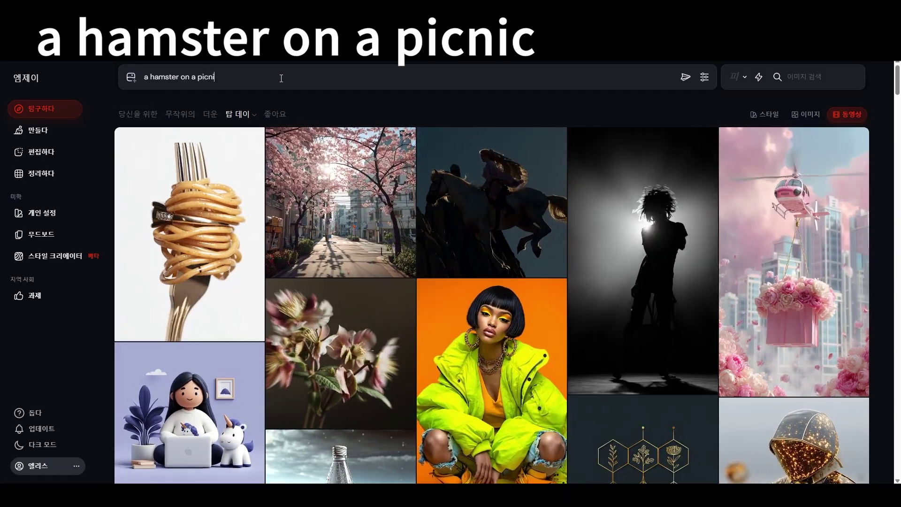
type("c")
key("Return")
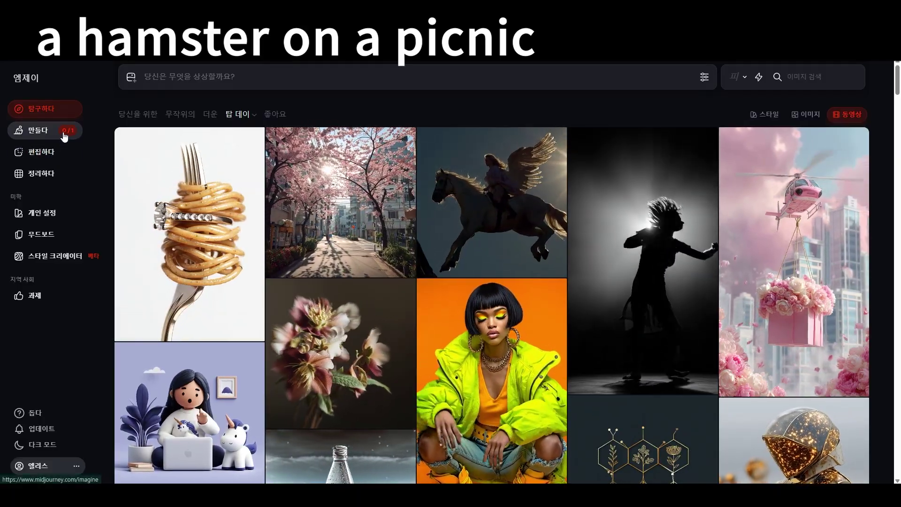
left_click(53, 131)
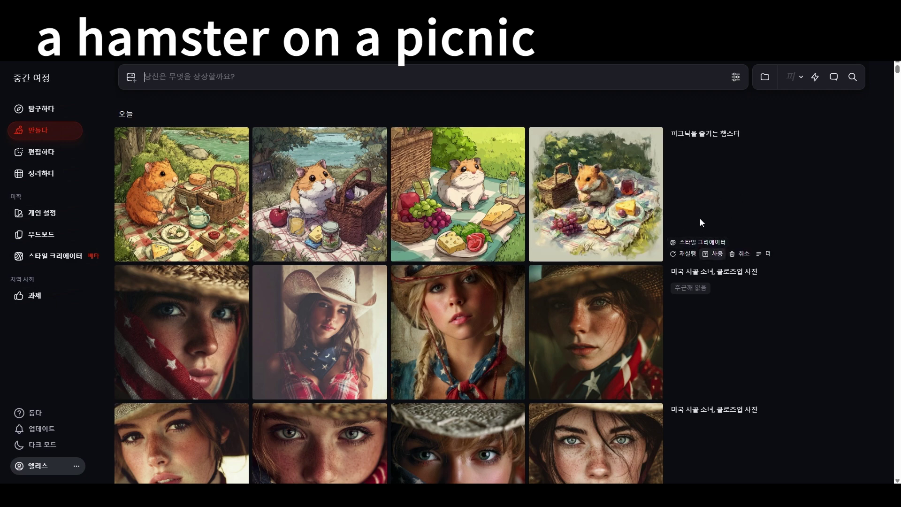
Step: Reuse the prompt "a hamster on a picnic" with the --raw parameter added and generate the images
left_click(718, 255)
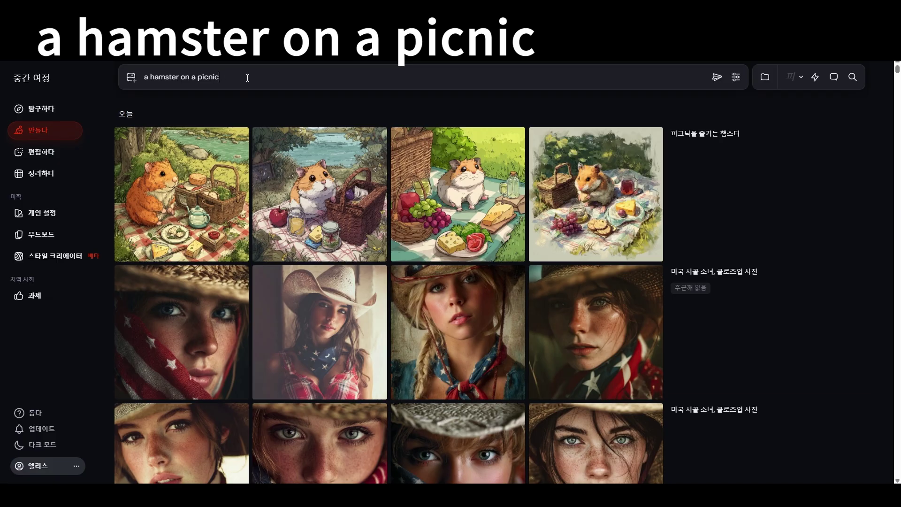
type("--raw")
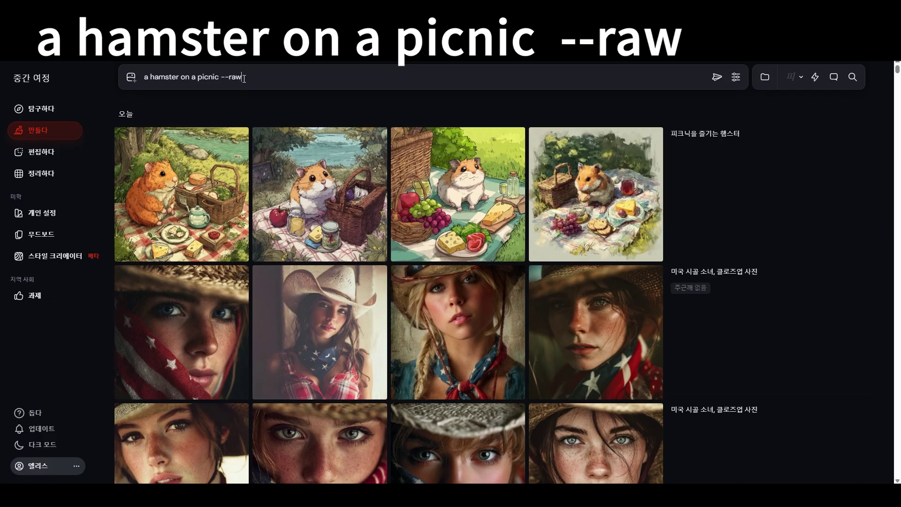
left_click(716, 76)
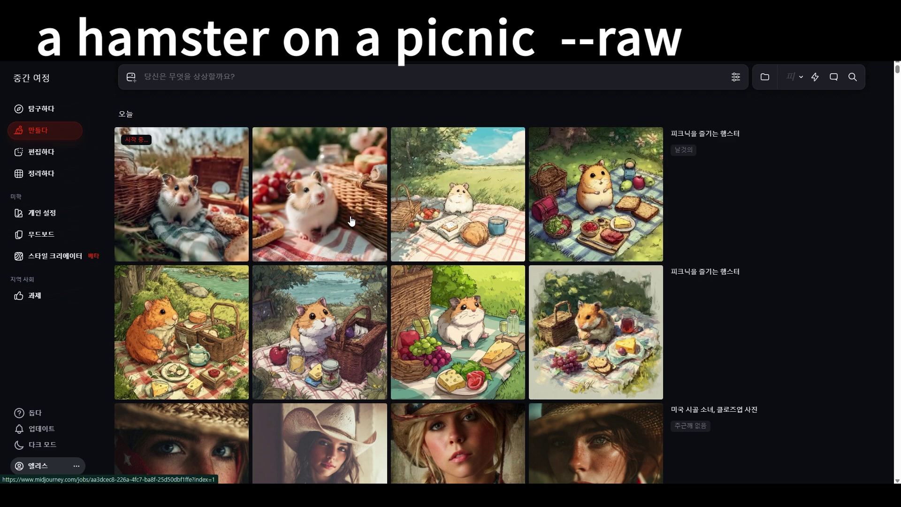
mouse_move(353, 221)
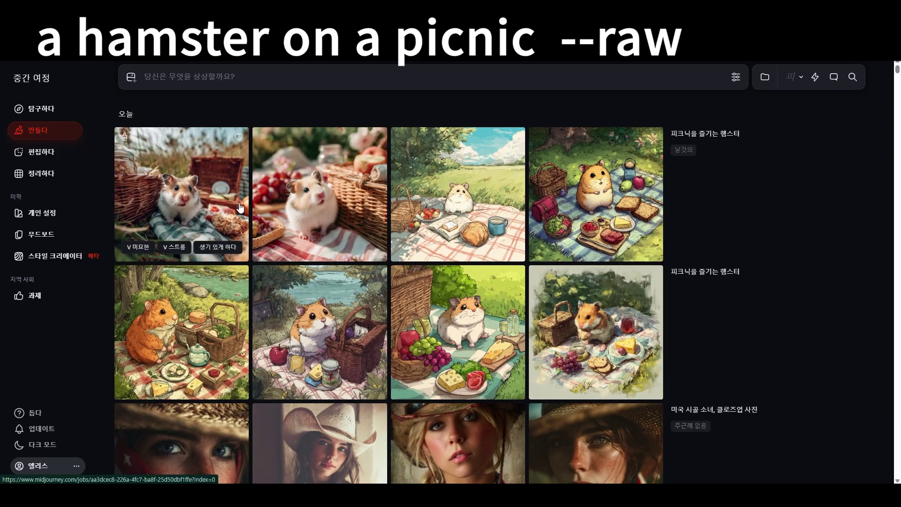
mouse_move(235, 207)
mouse_move(291, 207)
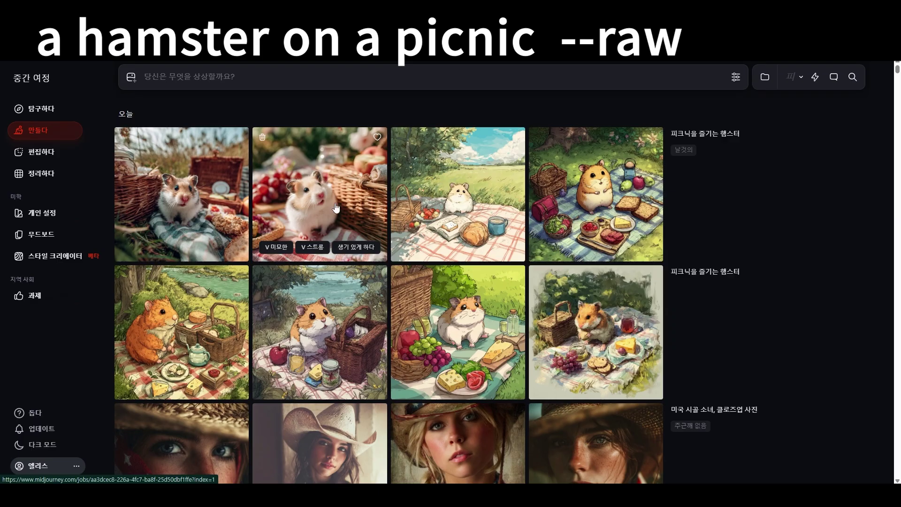
mouse_move(431, 179)
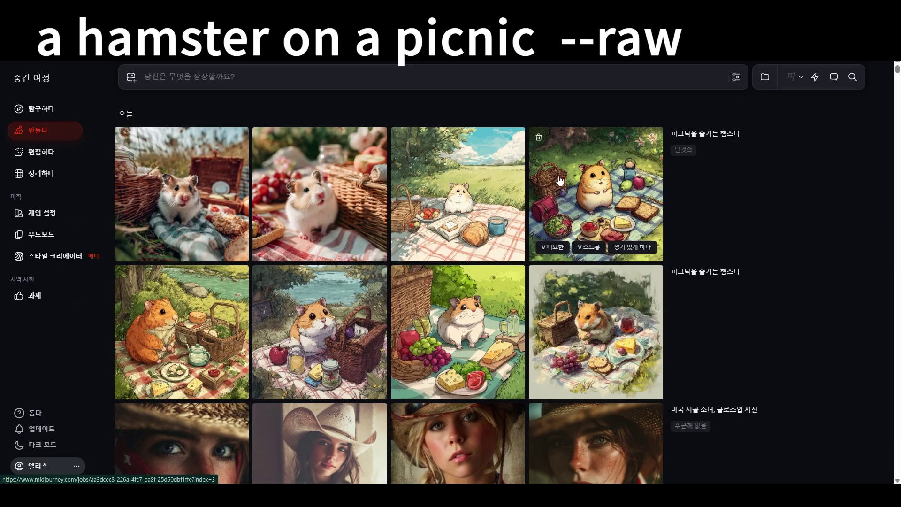
mouse_move(545, 211)
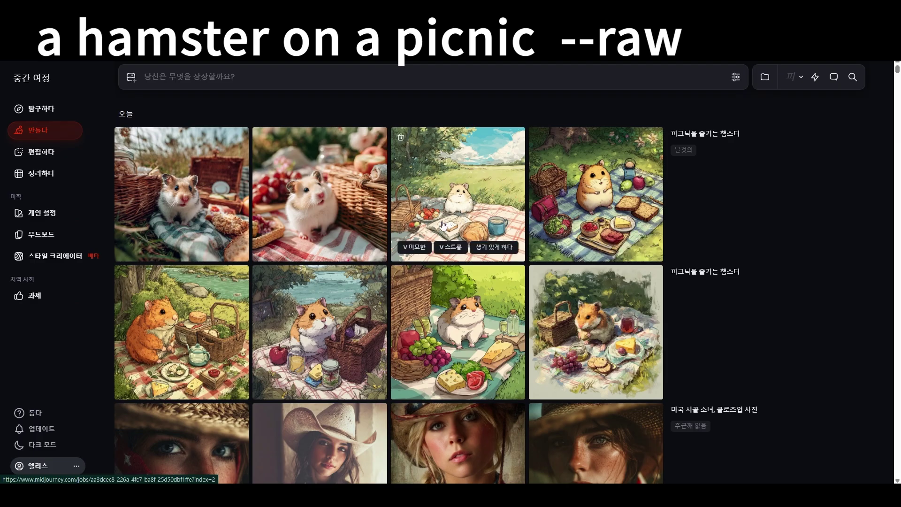
Step: Try the 2:3, 3:4 and 3:2 aspect ratios in the generation settings, reset the aesthetics sliders, and return to the square ratio
left_click(735, 76)
left_click_drag(580, 143, 589, 141)
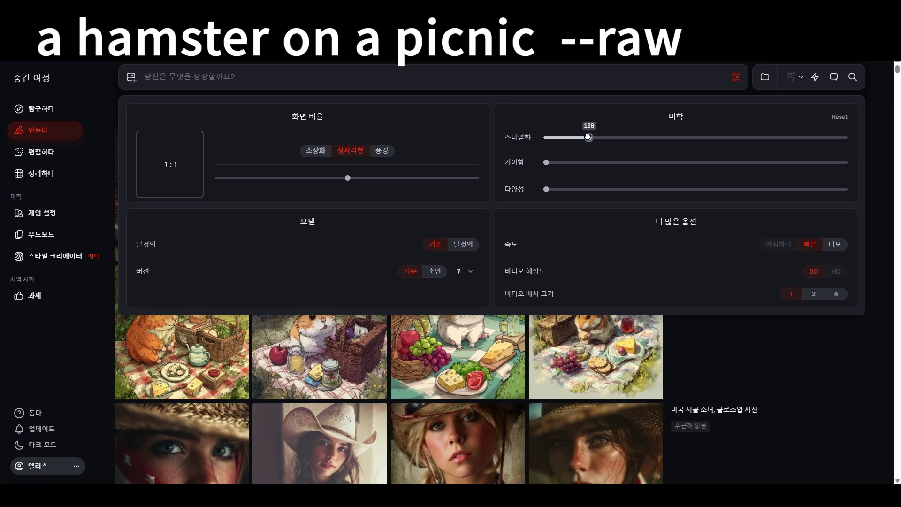
left_click_drag(347, 180, 273, 180)
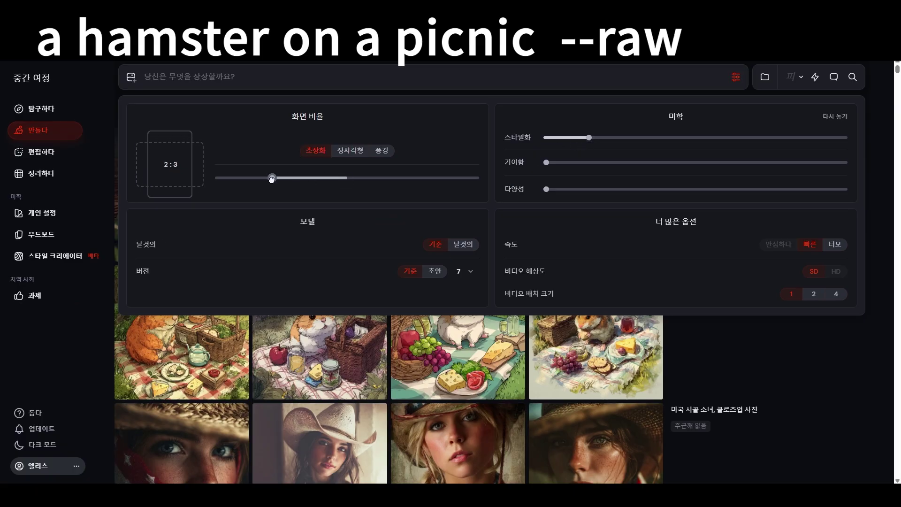
left_click_drag(439, 181, 293, 182)
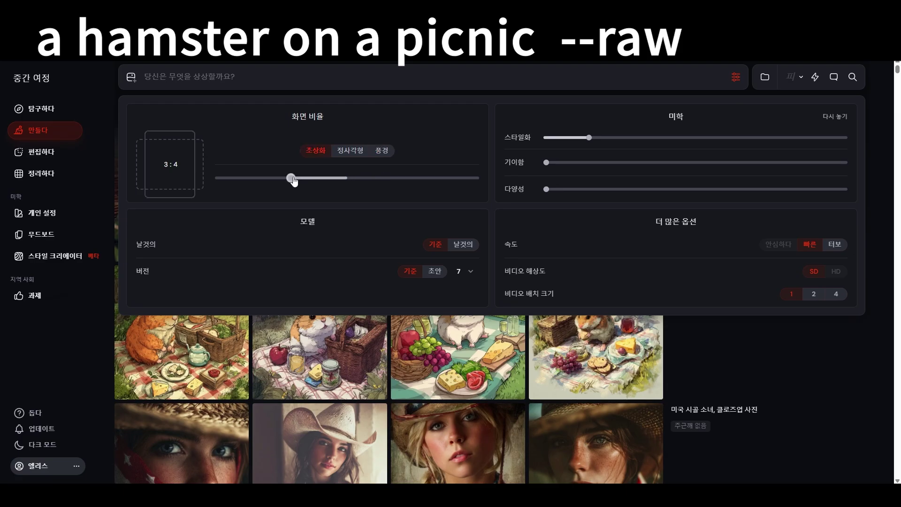
left_click(431, 184)
left_click(836, 118)
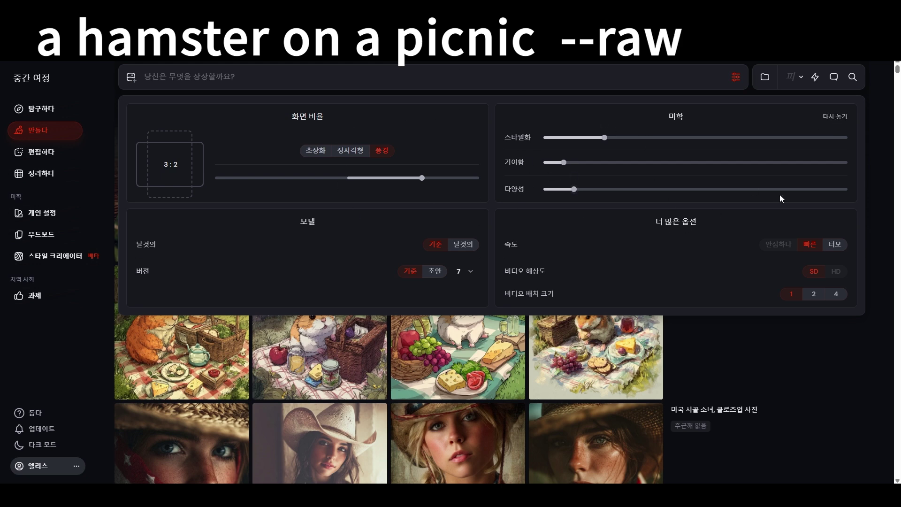
left_click(840, 121)
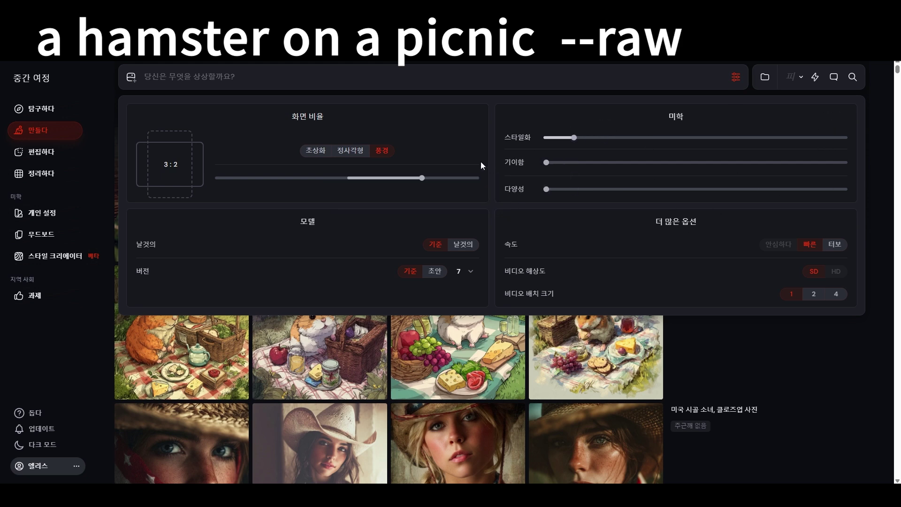
left_click(350, 151)
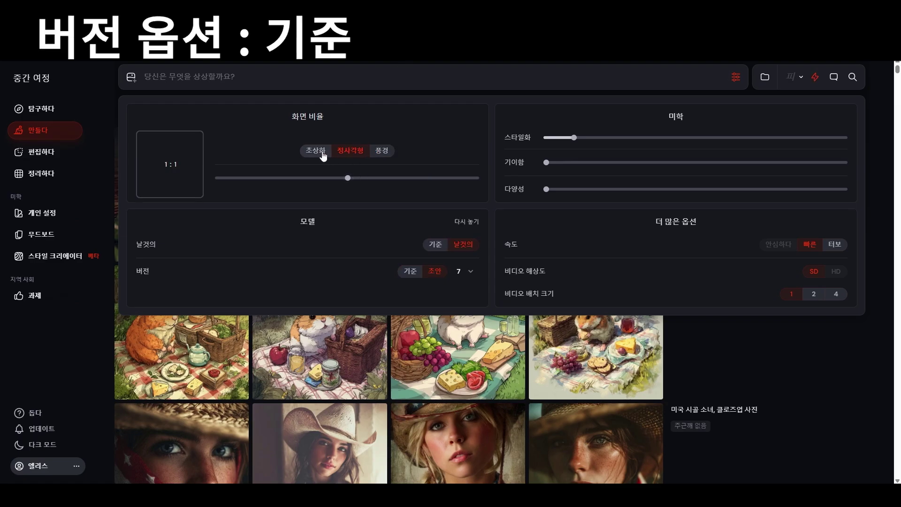
Step: Reset the model options, keep the square aspect ratio after trying portrait and landscape, and close the generation settings
left_click(323, 155)
left_click(381, 153)
left_click(465, 221)
left_click(351, 150)
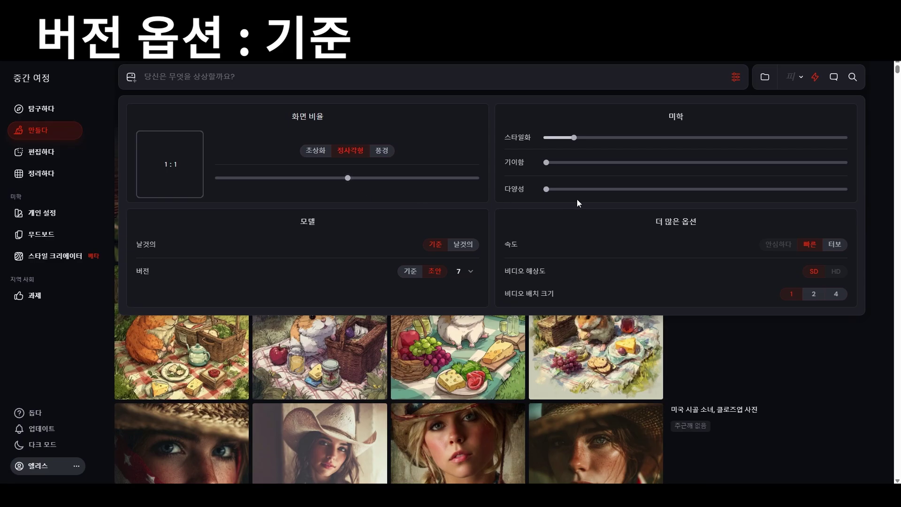
mouse_move(685, 146)
left_click(731, 81)
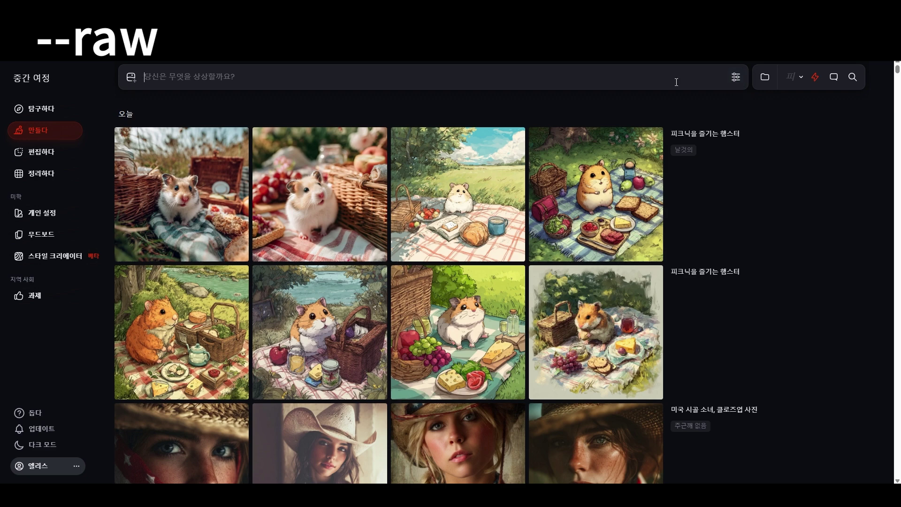
left_click(734, 77)
left_click(732, 81)
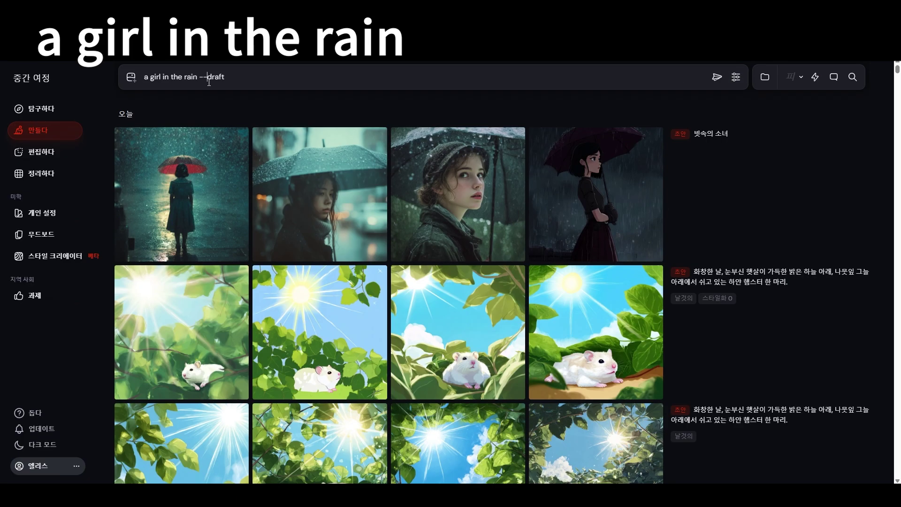
Step: Remove the --draft parameter from the prompt "a girl in the rain" and generate the images
key("ctrl+shift+Left")
key("ctrl+shift+Left")
key("BackSpace")
key("Return")
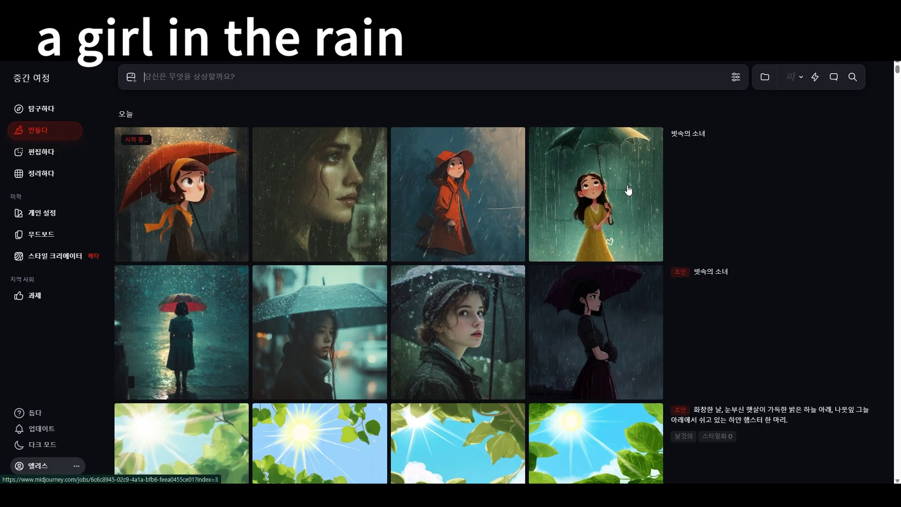
Step: Reuse the prompt "a girl in the rain" with --raw added and generate the images
mouse_move(632, 189)
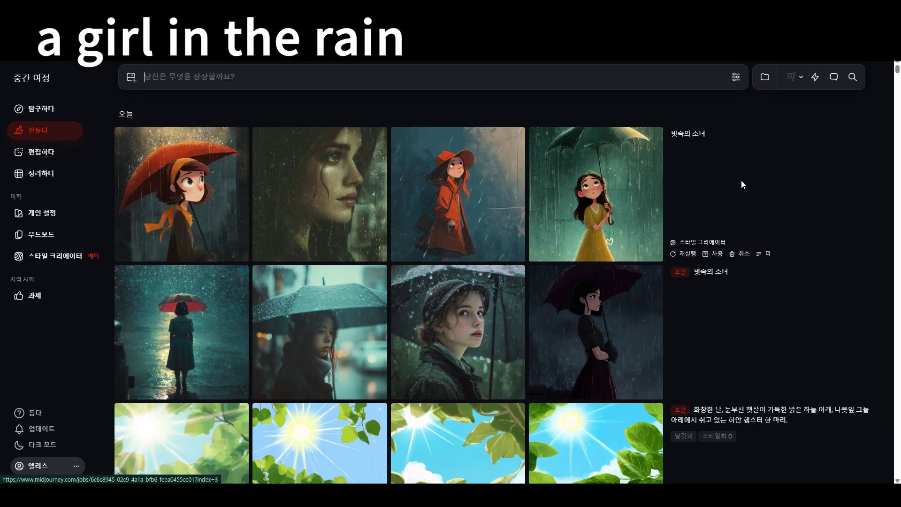
left_click(713, 254)
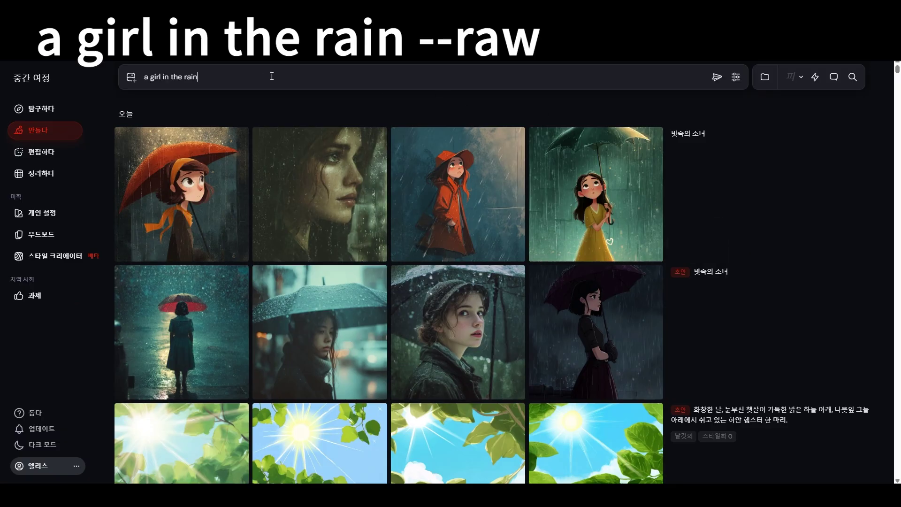
type("--rw")
type("aw")
key("Return")
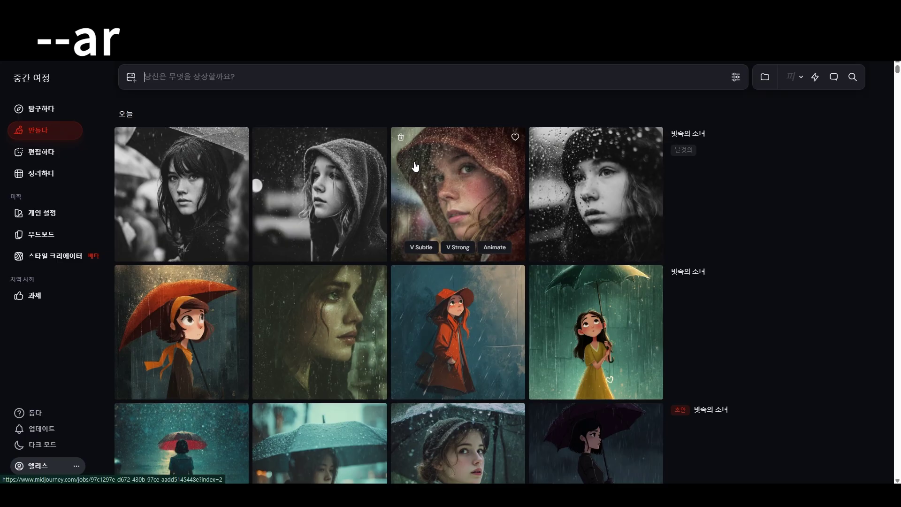
type("--ar")
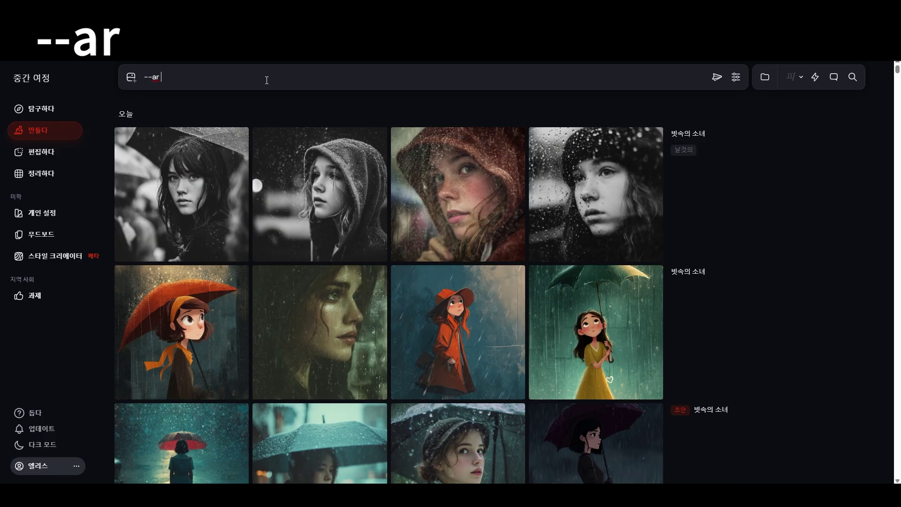
key("BackSpace")
key("BackSpace")
key("BackSpace")
key("BackSpace")
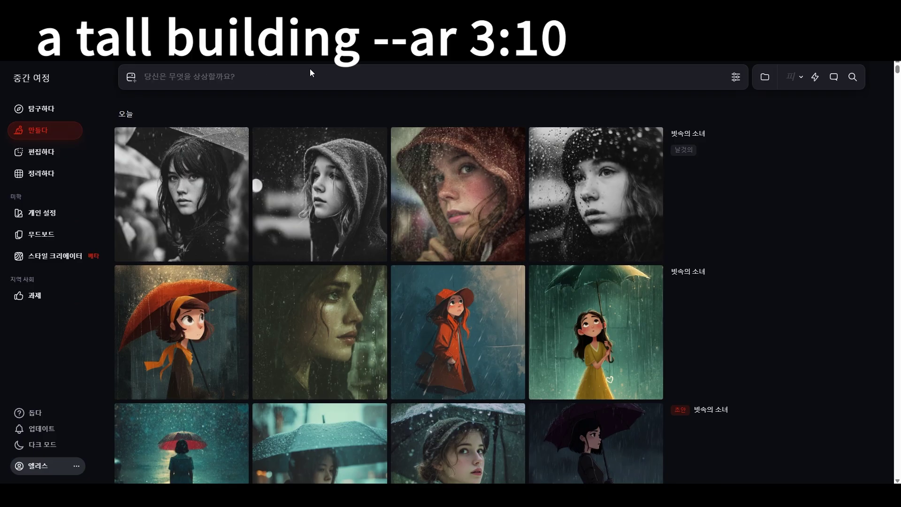
Step: Generate images from the prompt "a tall building --ar 3:10" and bring the results into view
type("a t")
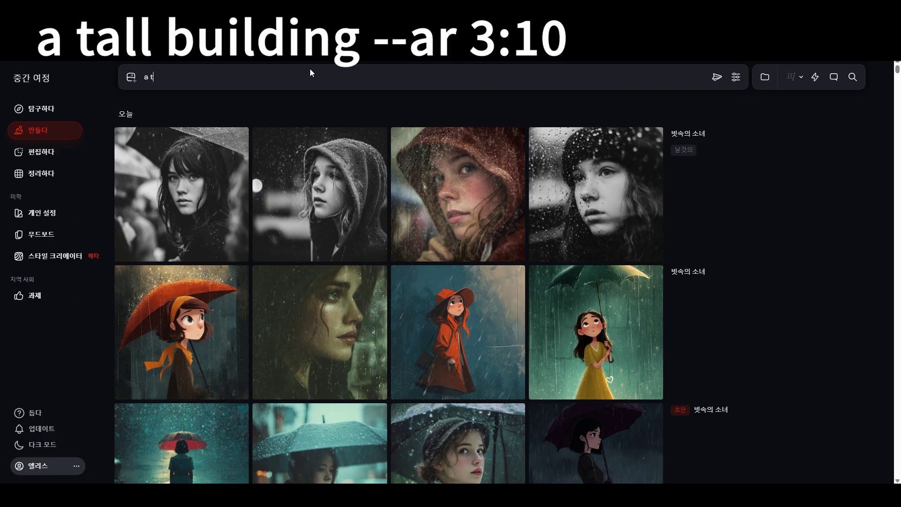
type("all building --ar")
type("3:10")
left_click(710, 85)
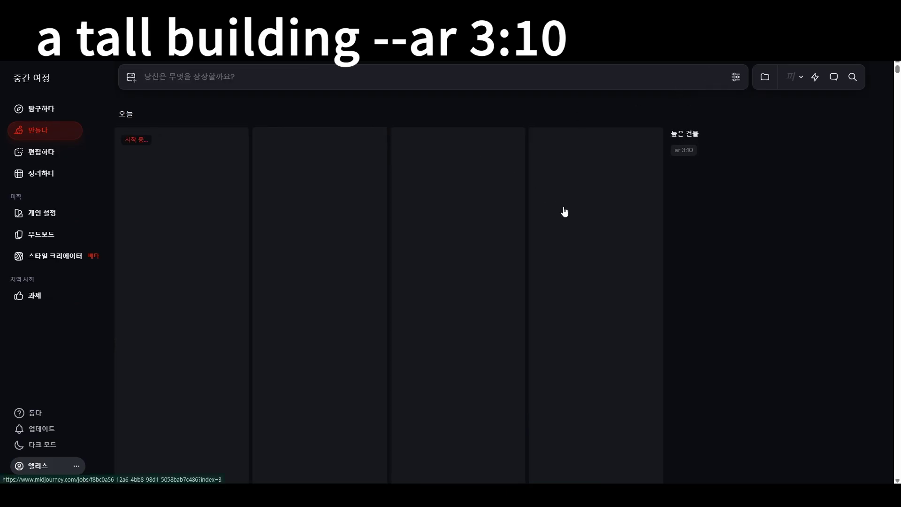
scroll(564, 211, "down", 1)
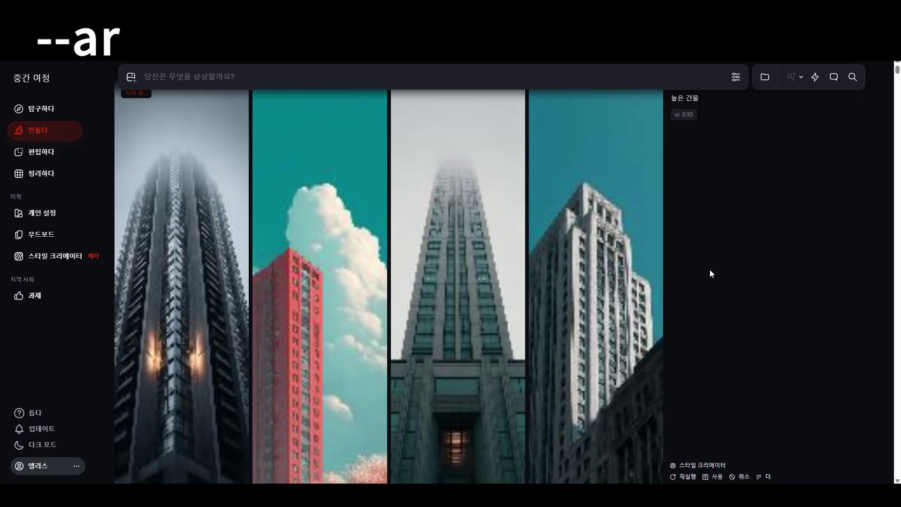
Step: Generate images from the prompt "a train on the mountain --ar 19:5"
scroll(710, 273, "up", 1)
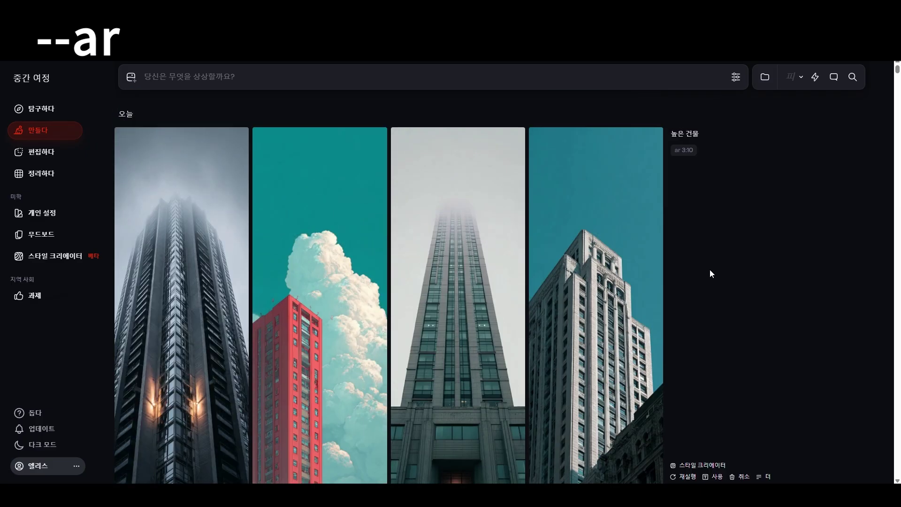
left_click(210, 78)
type("a train on the mo")
scroll(234, 78, "down", 1)
type("untain")
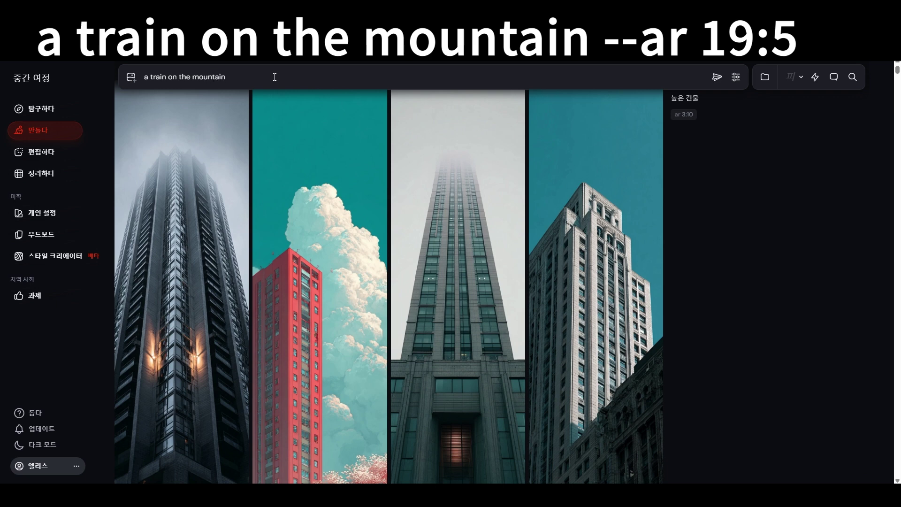
type(" --ar 19:5")
left_click(716, 77)
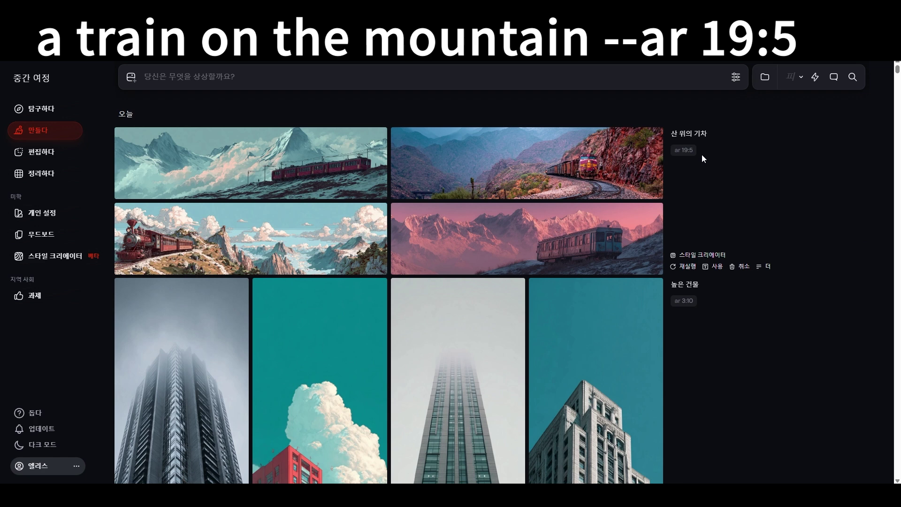
Step: Reuse the prompt "a train on the mountain --ar 19:5" and highlight its text and its --ar parameter
left_click(714, 268)
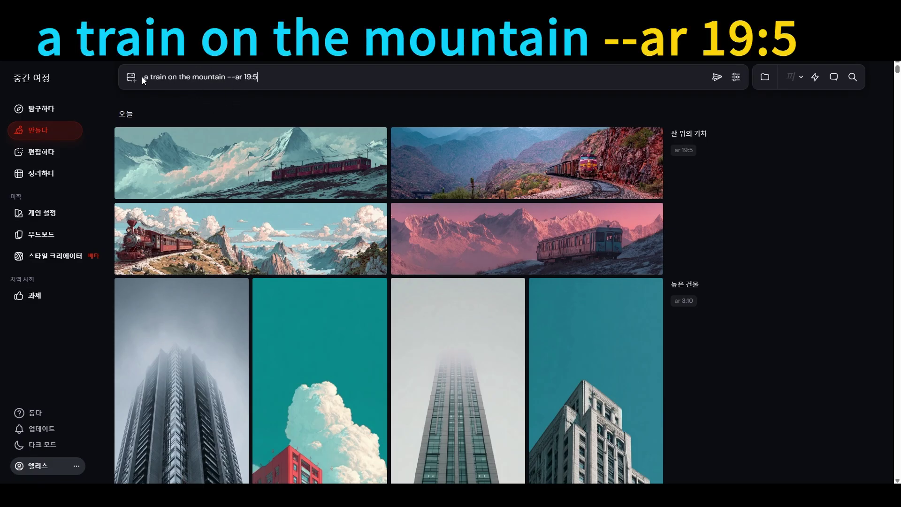
left_click_drag(143, 78, 260, 77)
left_click(271, 77)
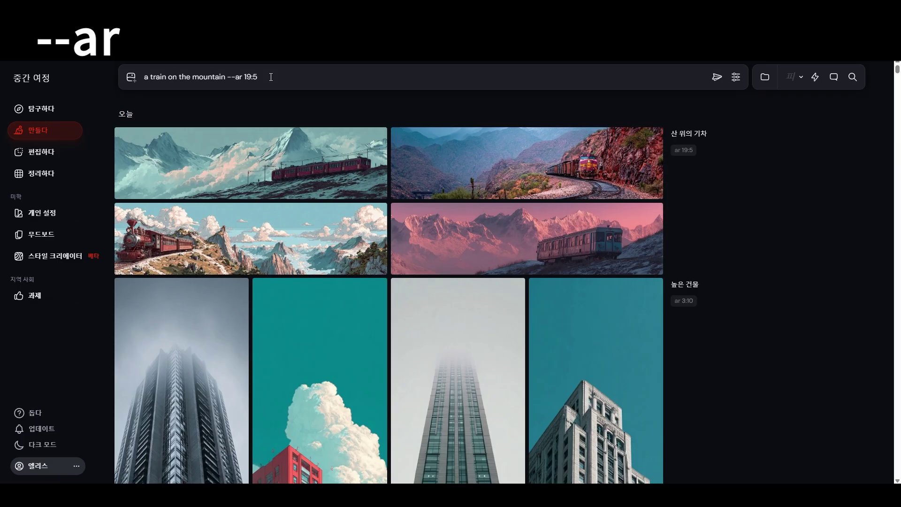
mouse_move(837, 305)
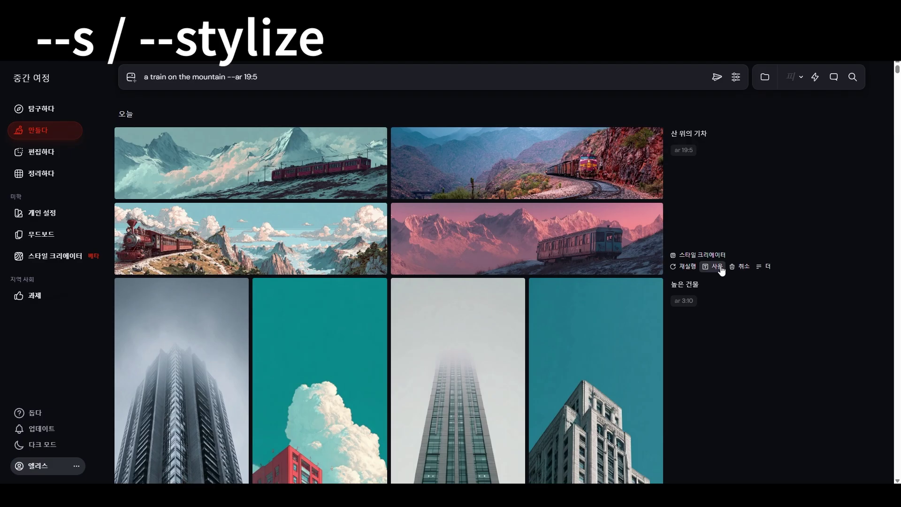
left_click_drag(227, 77, 275, 75)
left_click(290, 75)
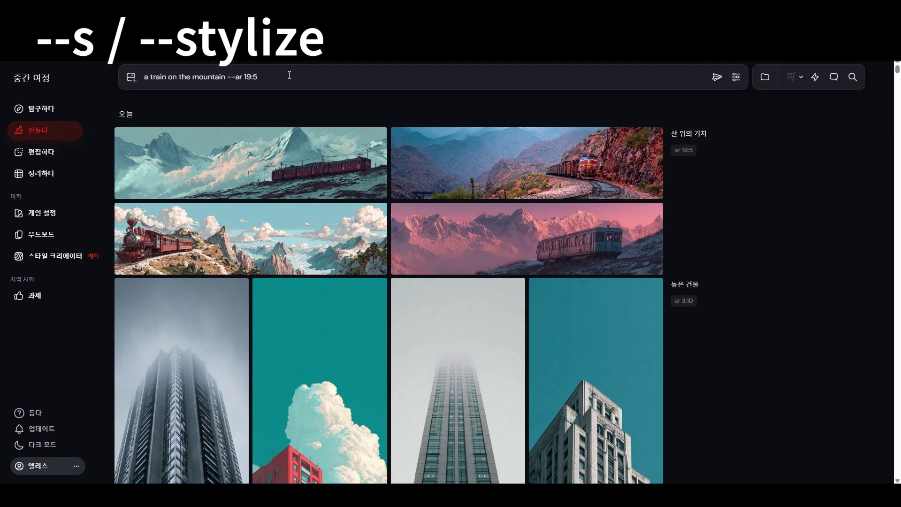
Step: Replace the prompt with "a girl in the rain --ar 4:5 --s 100" and generate the images
type("--ㄴ")
key("BackSpace")
type("s")
type("100")
type("a girl in the ")
type("rain")
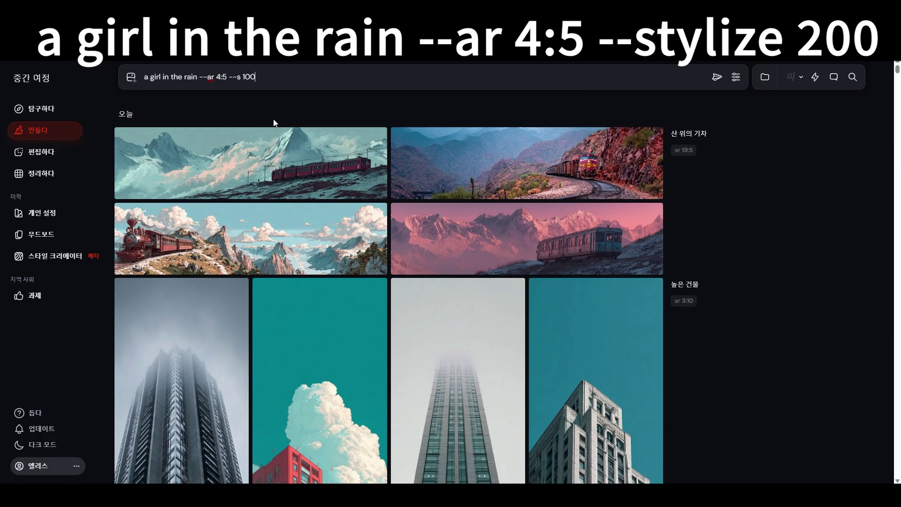
Step: Change the parameter --s 100 to --stylize 200 in the girl in the rain prompt and generate the images
left_click(263, 77)
key("BackSpace")
key("BackSpace")
key("BackSpace")
key("BackSpace")
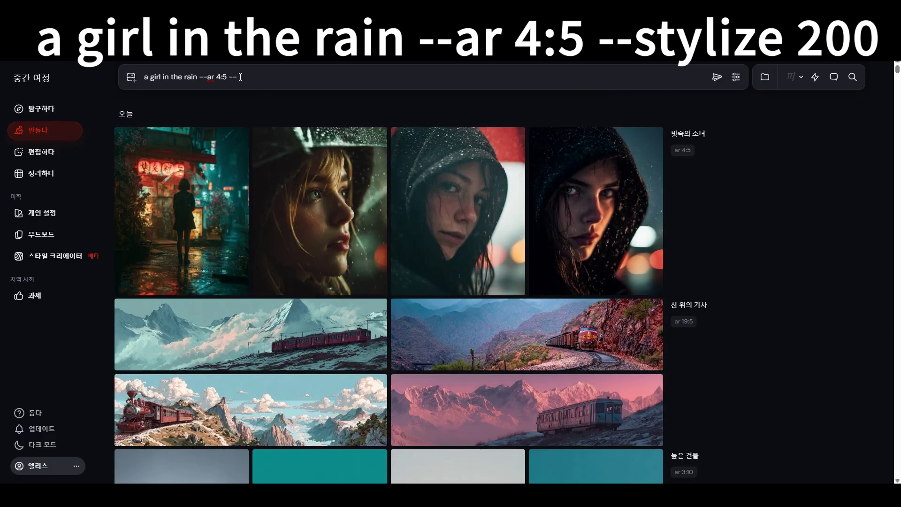
type("200")
left_click(716, 77)
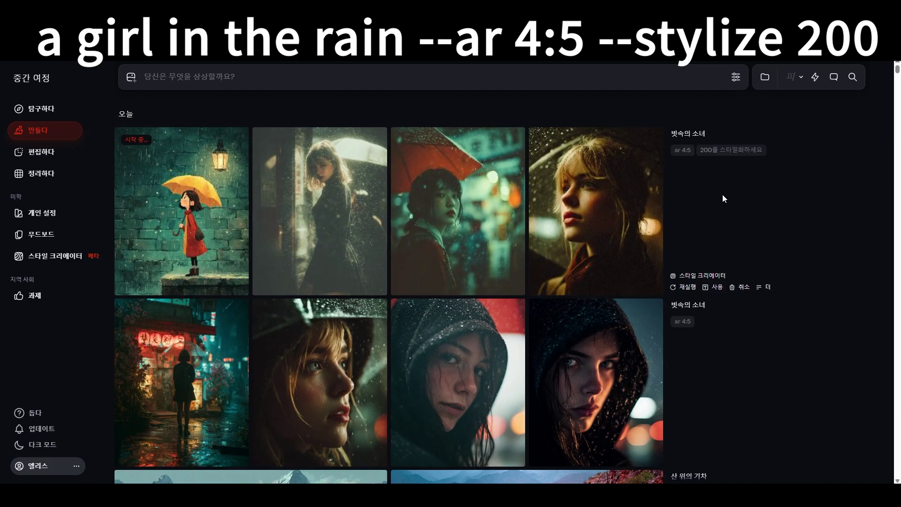
Step: Reuse the prompt "a girl in the rain --ar 4:5" with --stylize set to 500 and generate the images
scroll(751, 211, "down", 1)
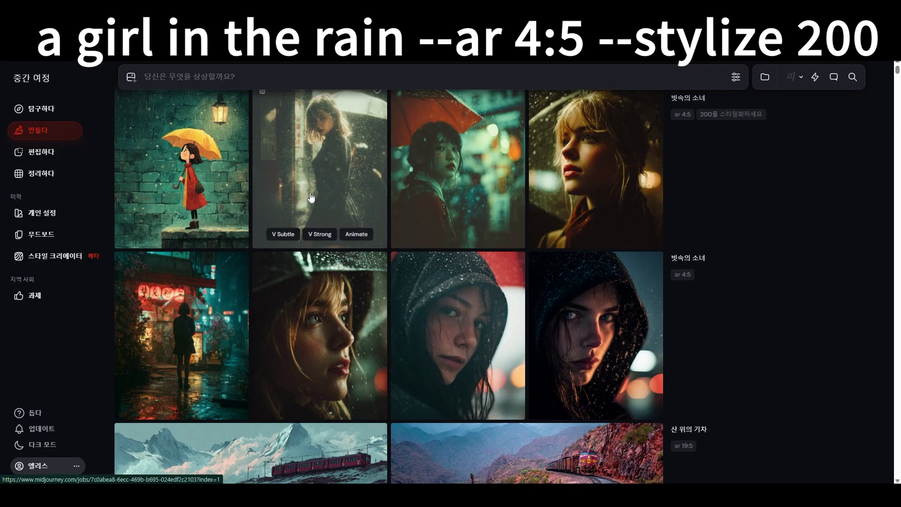
scroll(587, 198, "up", 1)
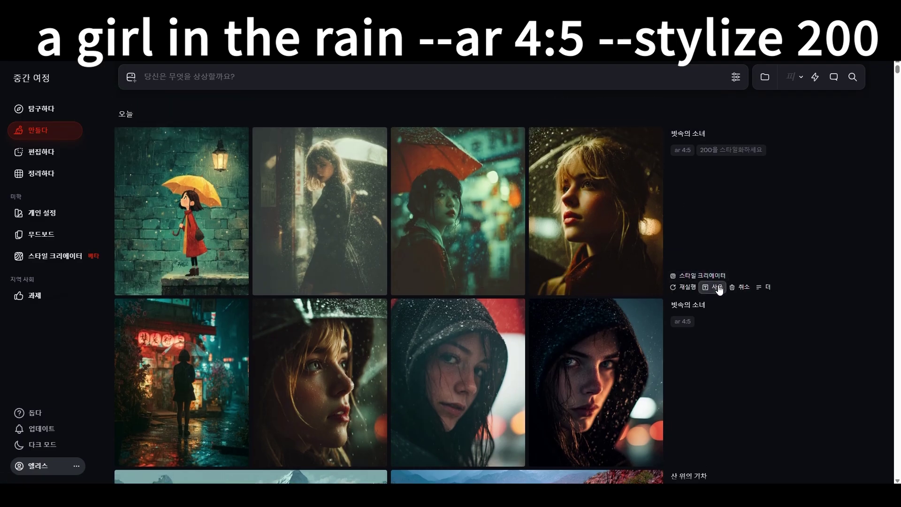
left_click(718, 288)
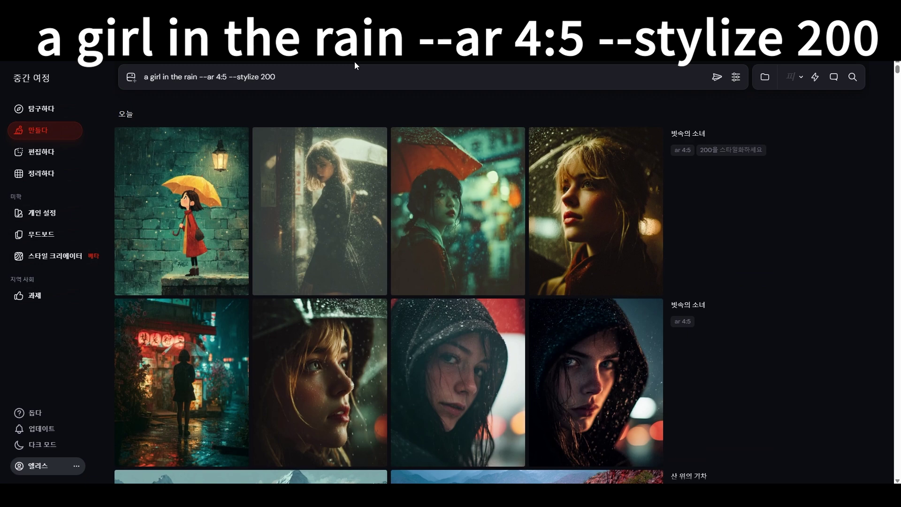
key("Delete")
type("5")
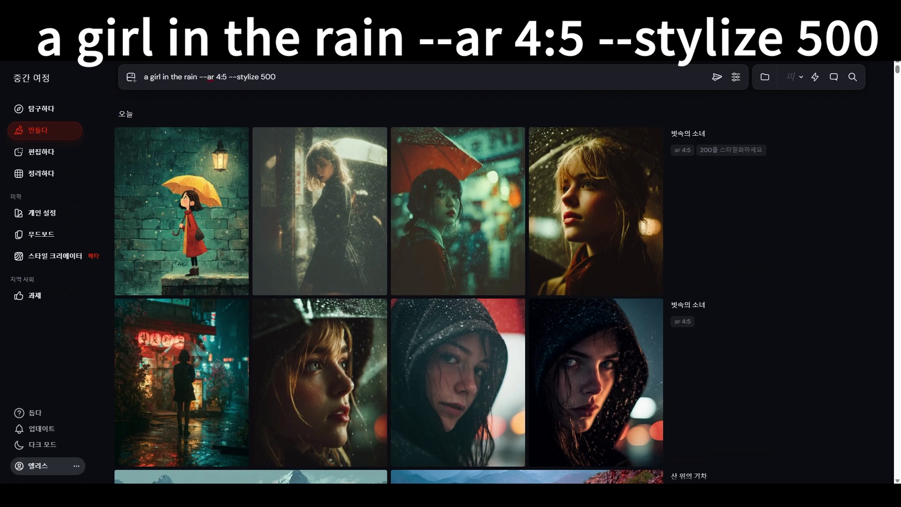
left_click(716, 77)
Step: Set the stylize value of the girl in the rain prompt to 1000, generate the images, and compare them with the earlier batches
mouse_move(689, 213)
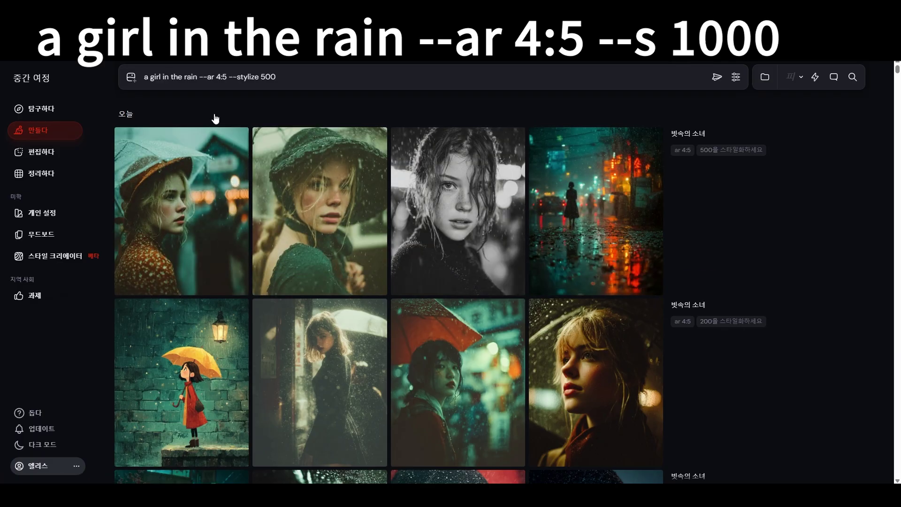
left_click(265, 76)
key("BackSpace")
type("1000")
key("Return")
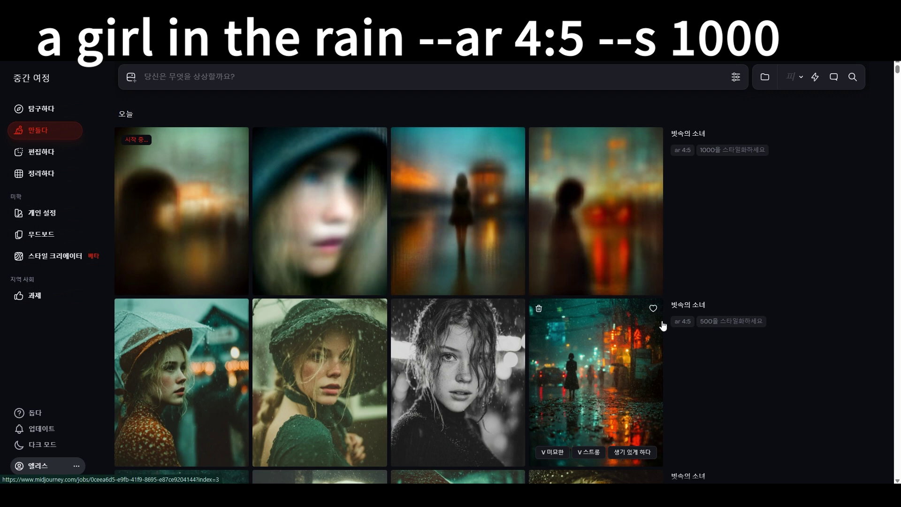
scroll(677, 378, "down", 3)
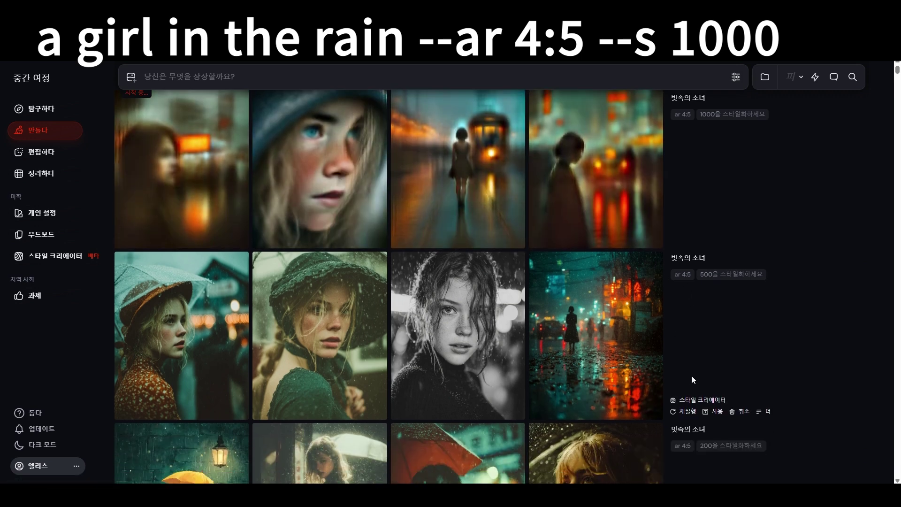
scroll(694, 374, "down", 5)
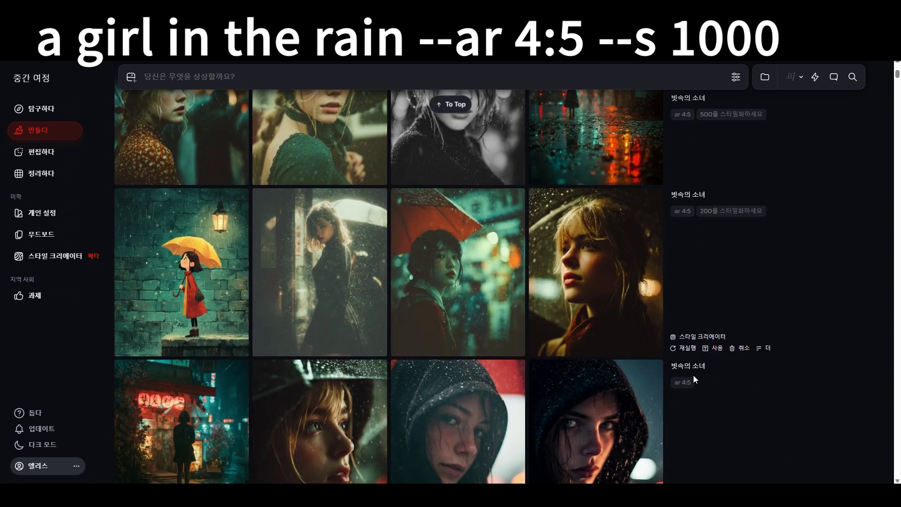
scroll(451, 338, "up", 5)
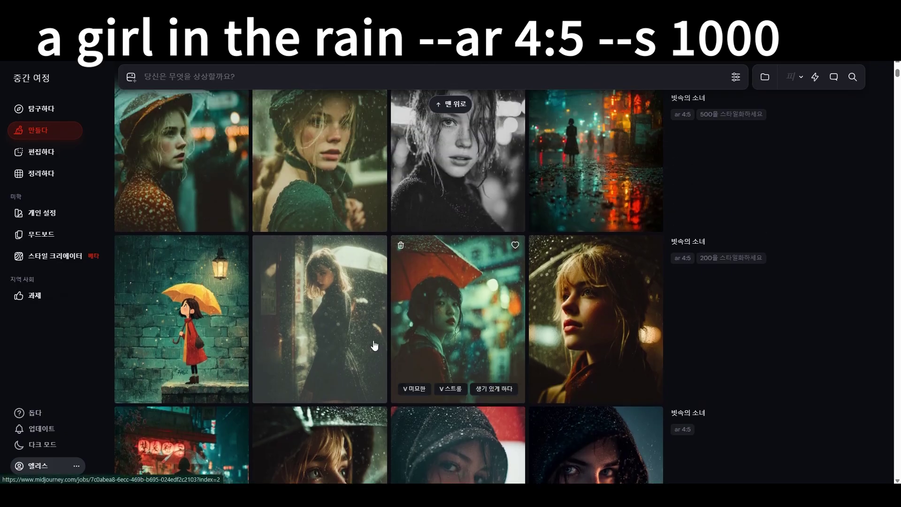
scroll(360, 312, "up", 3)
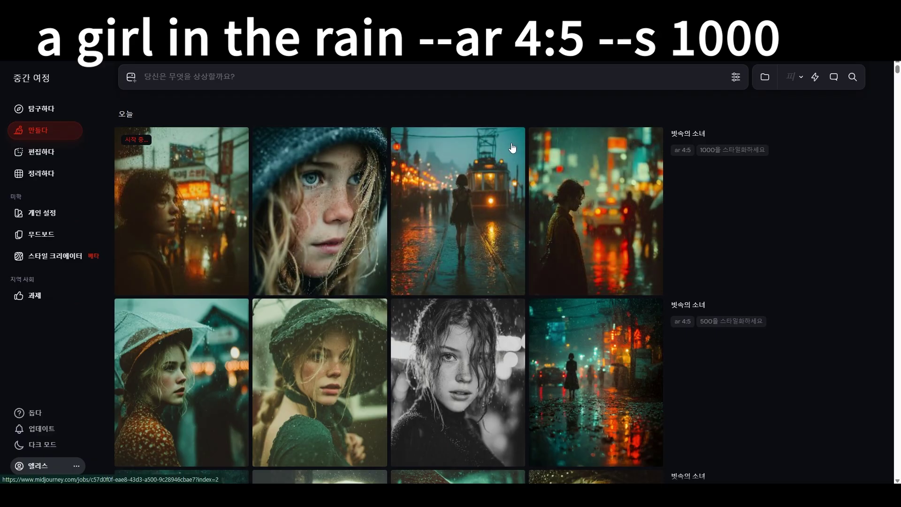
mouse_move(554, 153)
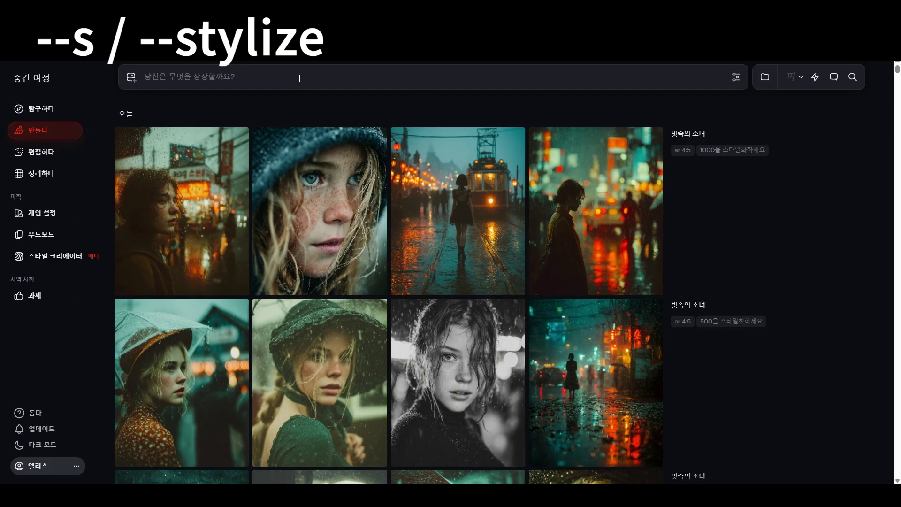
Step: Generate images from the prompt "a fox origami --ar 3:4 --s 0"
type("a fox ")
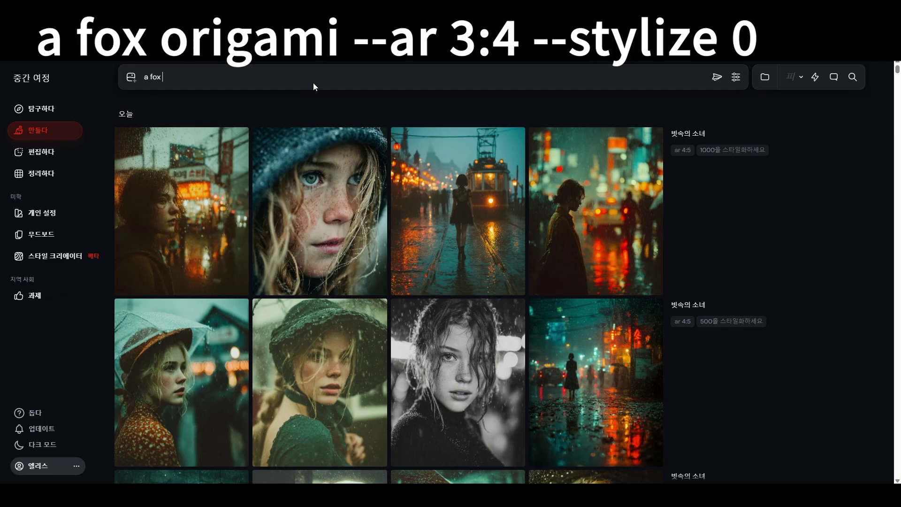
type("origami --ar 3:4 --s 0")
left_click(715, 77)
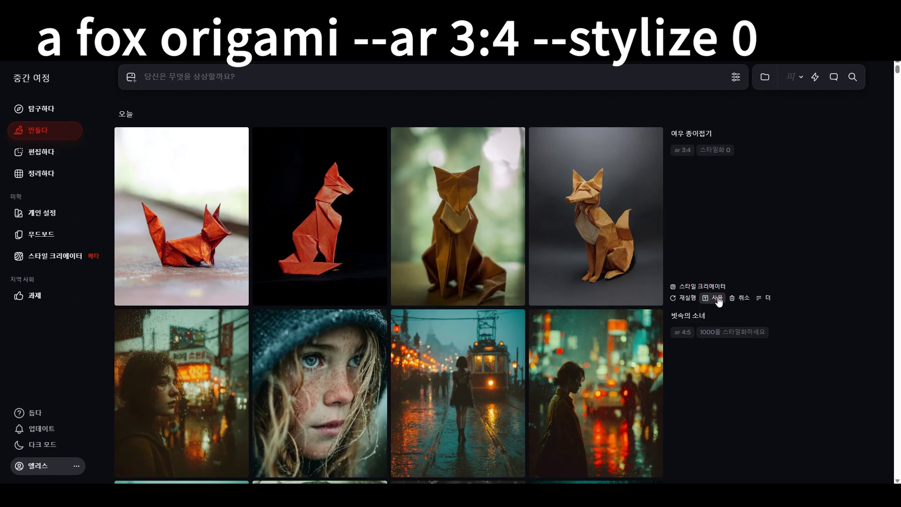
Step: Reuse the prompt "a fox origami --ar 3:4" with --stylize set to 200 and generate the images
left_click(718, 299)
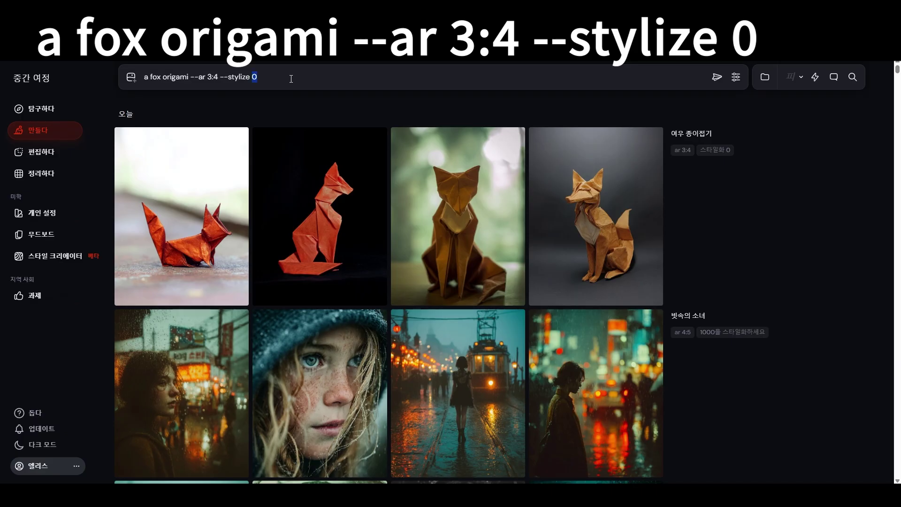
key("BackSpace")
type("200")
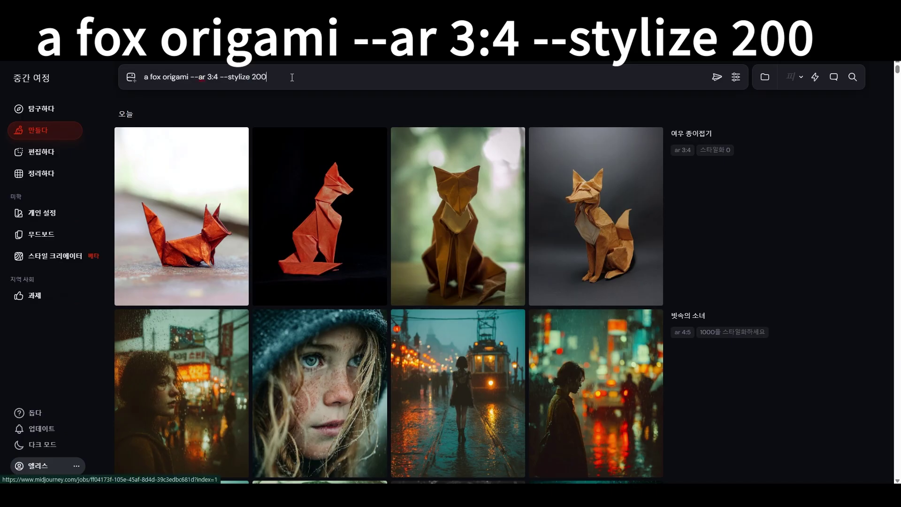
key("Return")
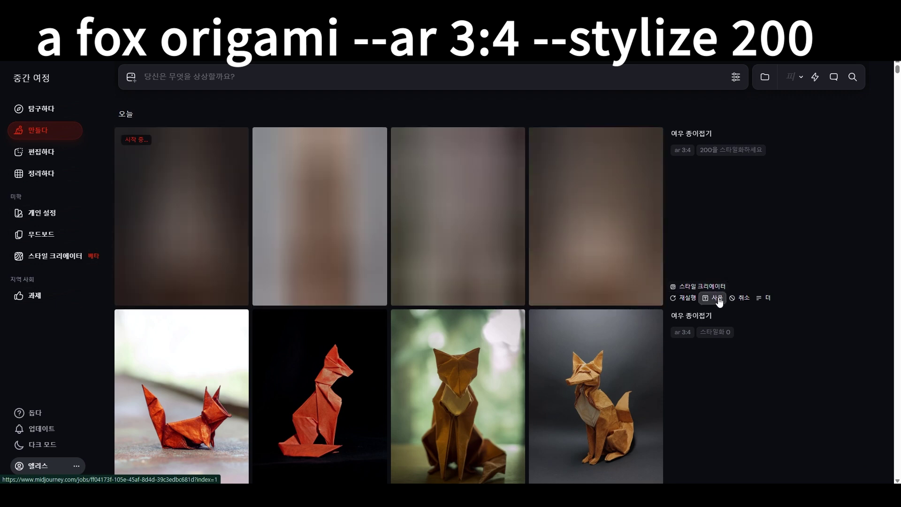
Step: Reuse the fox origami prompt with --stylize raised to 500 and generate the images
left_click(715, 297)
key("shift+Left")
key("shift+Left")
key("shift+Left")
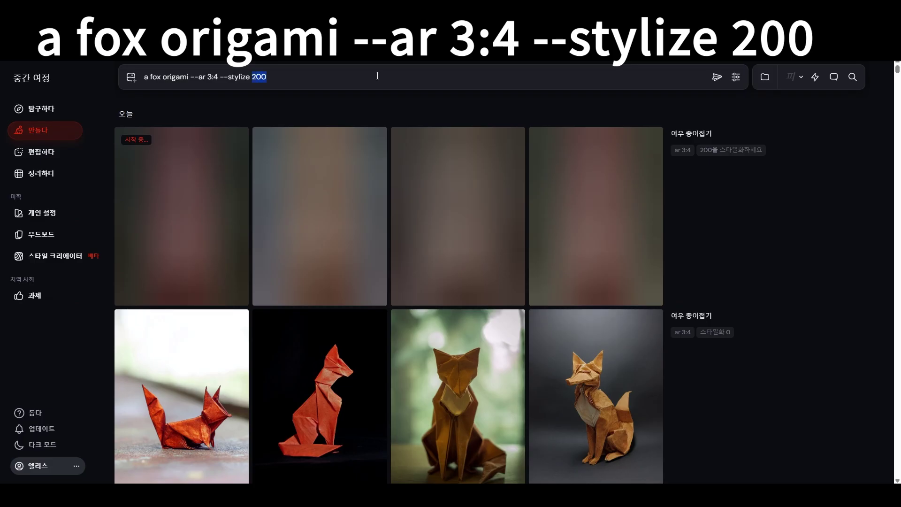
type("500")
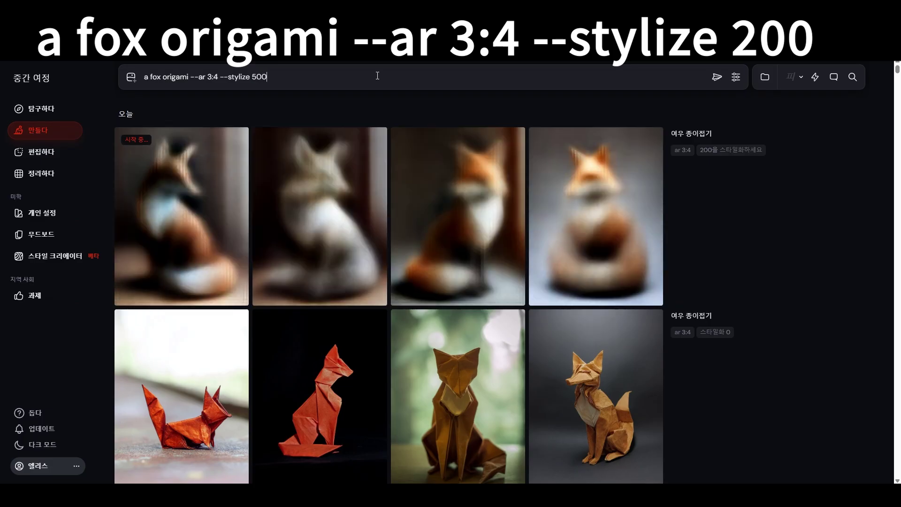
left_click(716, 77)
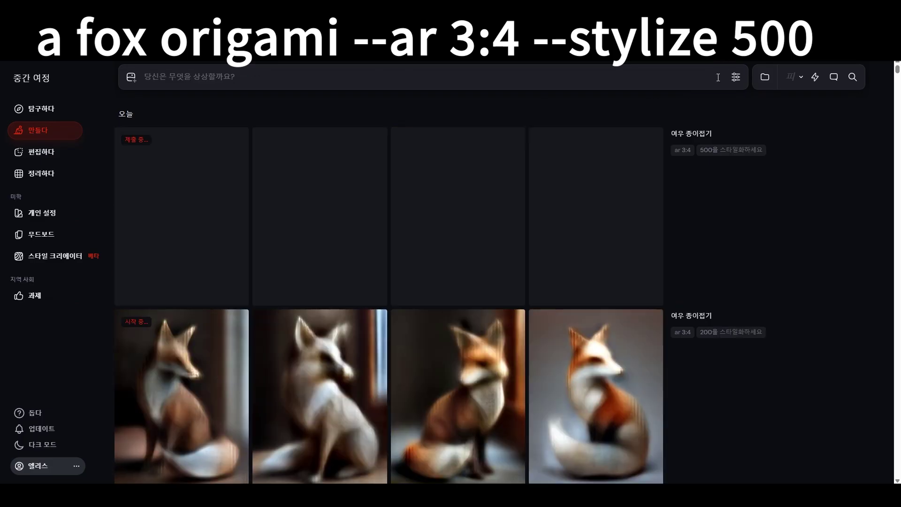
Step: Reuse the fox origami prompt with --stylize set to 1000, generate the images, and compare the fox batches
mouse_move(741, 208)
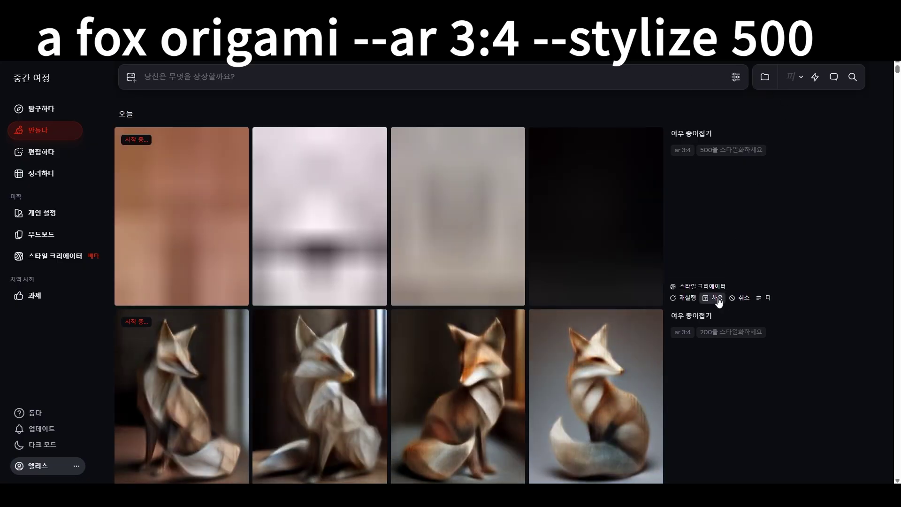
left_click(716, 299)
double_click(288, 75)
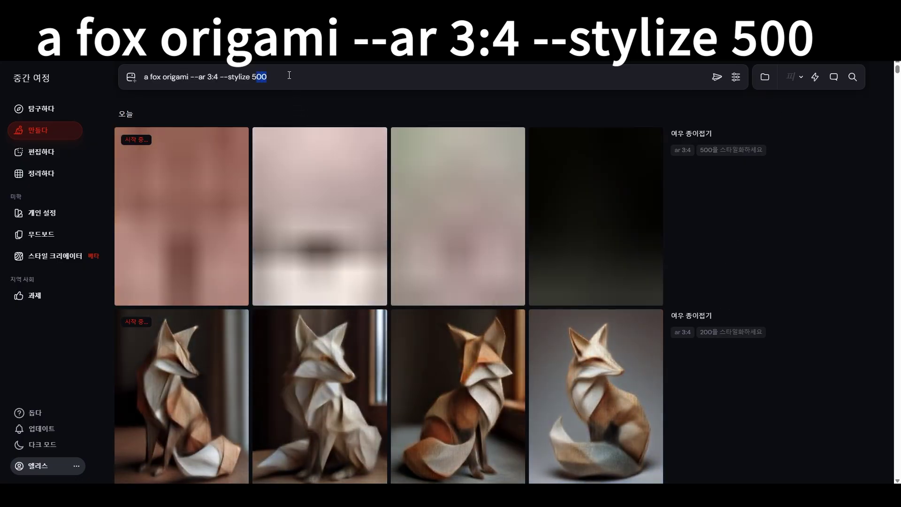
type("1000")
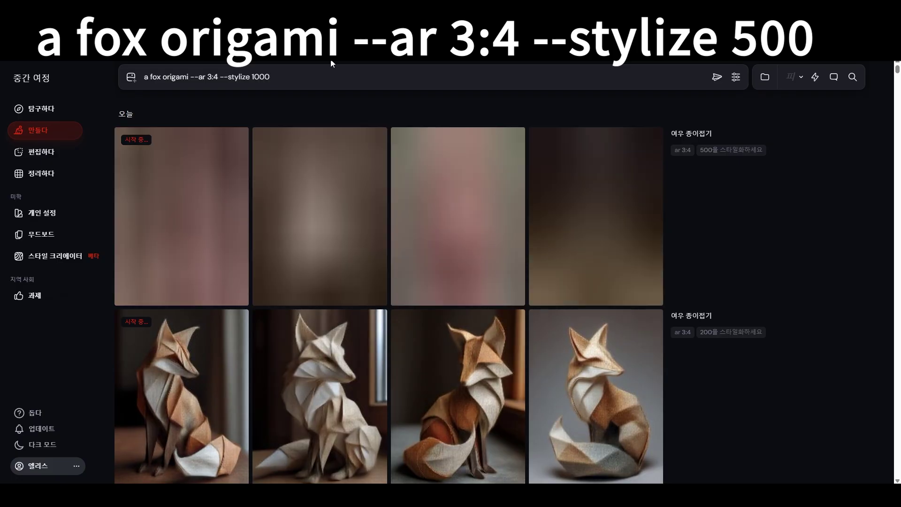
left_click(716, 77)
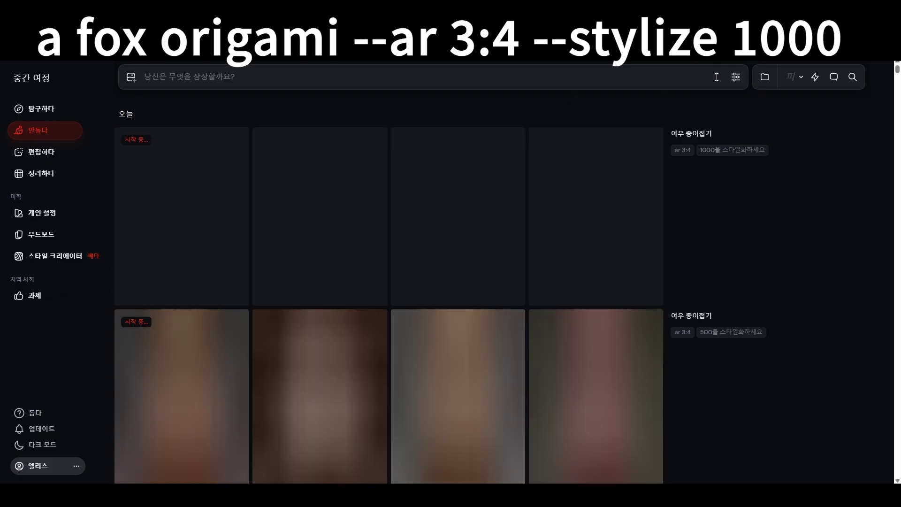
scroll(751, 239, "down", 4)
scroll(771, 240, "down", 5)
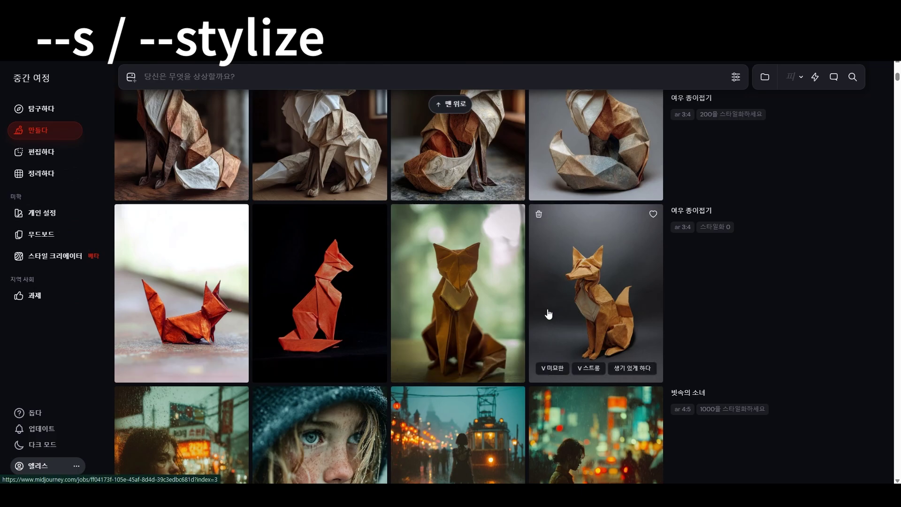
scroll(619, 307, "up", 2)
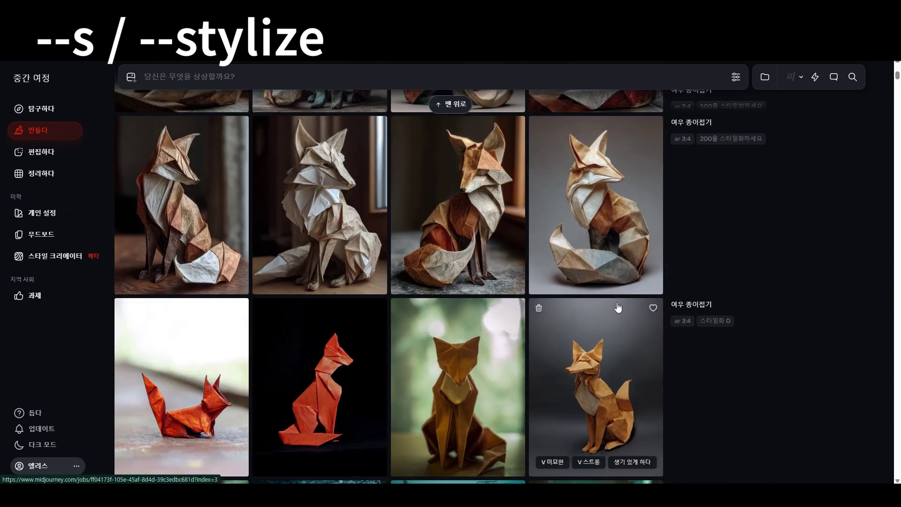
Step: Generate images from the prompt "night sky"
scroll(618, 307, "up", 1)
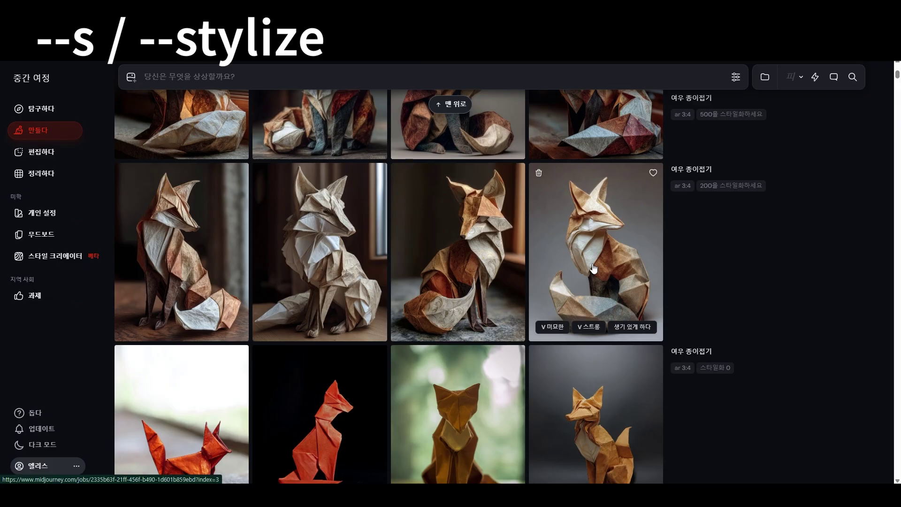
scroll(593, 268, "up", 3)
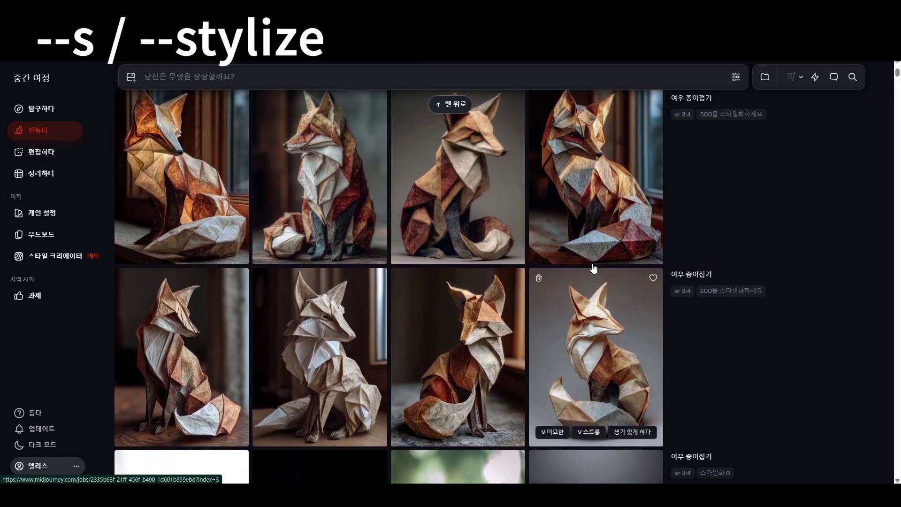
scroll(594, 268, "up", 1)
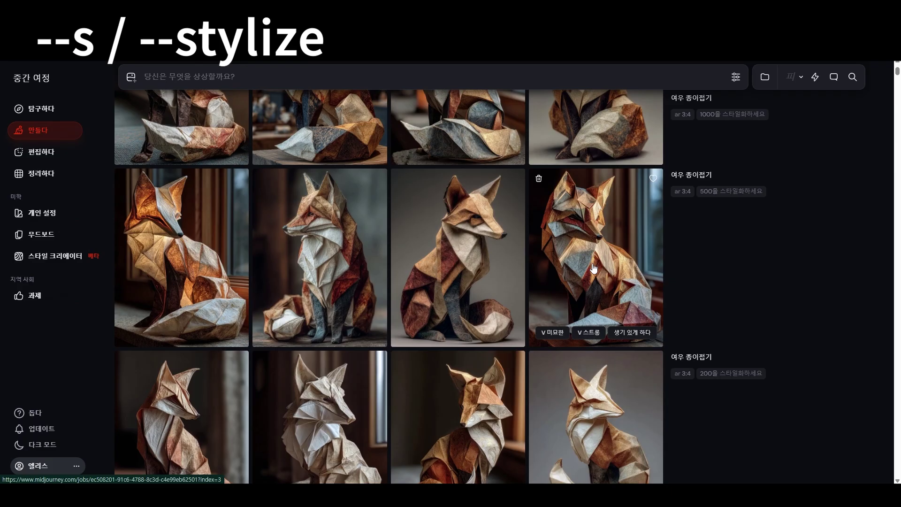
scroll(661, 245, "up", 3)
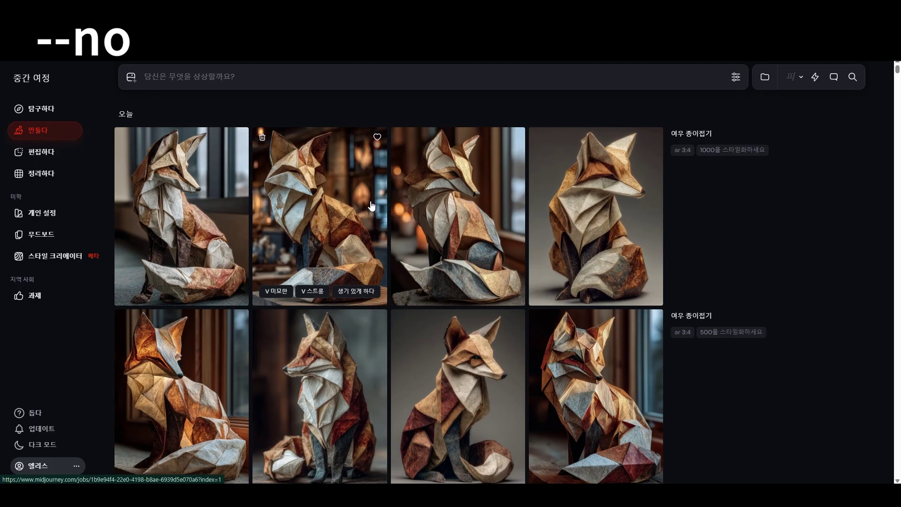
left_click(207, 79)
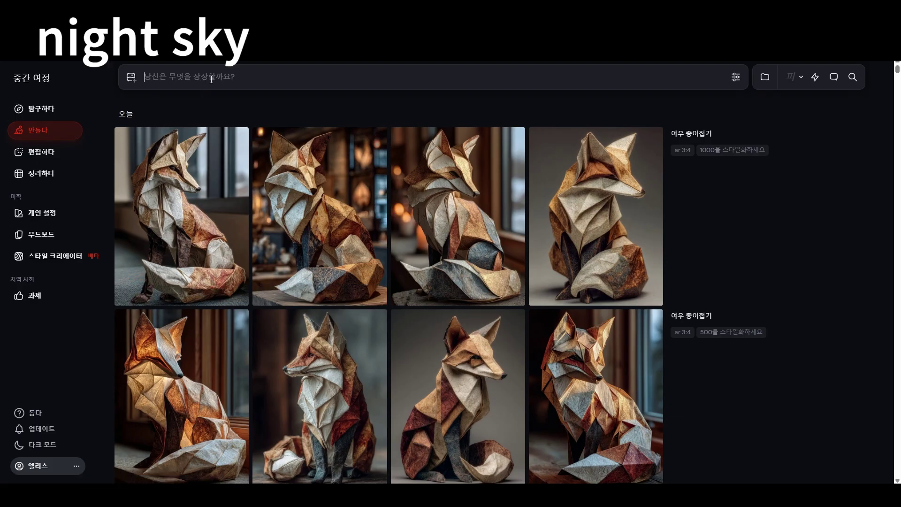
type("night sky")
key("Return")
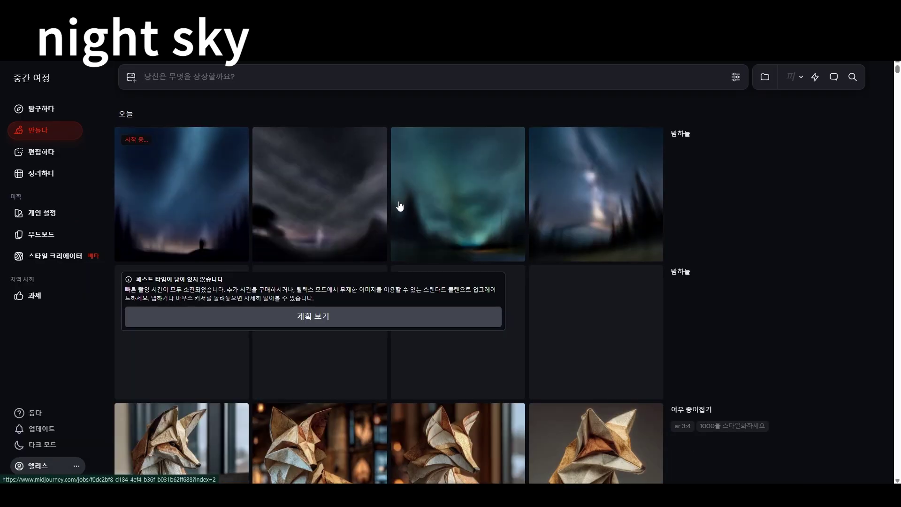
Step: Reuse the night sky prompt with "--no star" added and generate the images
mouse_move(444, 278)
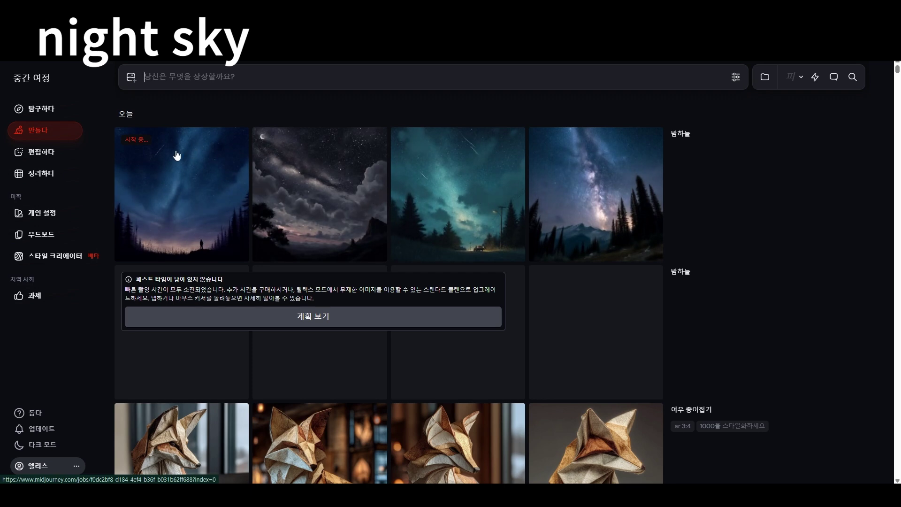
mouse_move(739, 193)
left_click(715, 254)
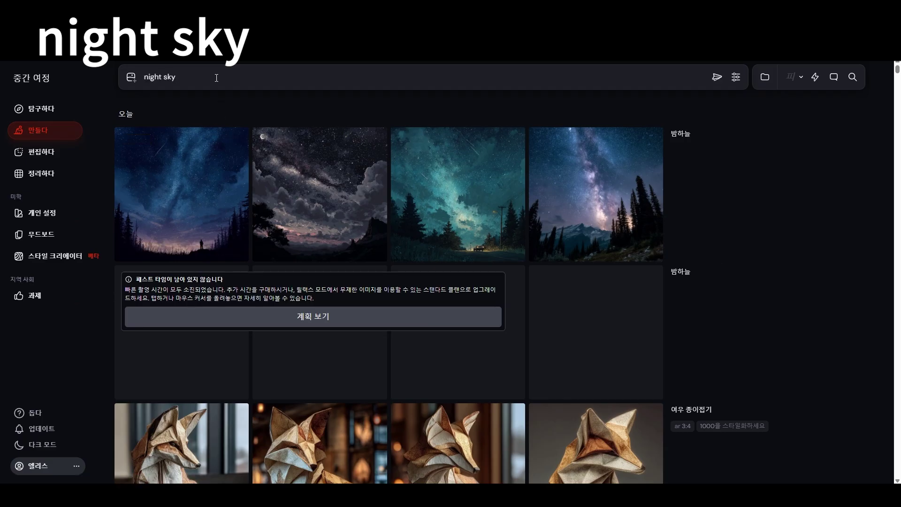
type("--no ")
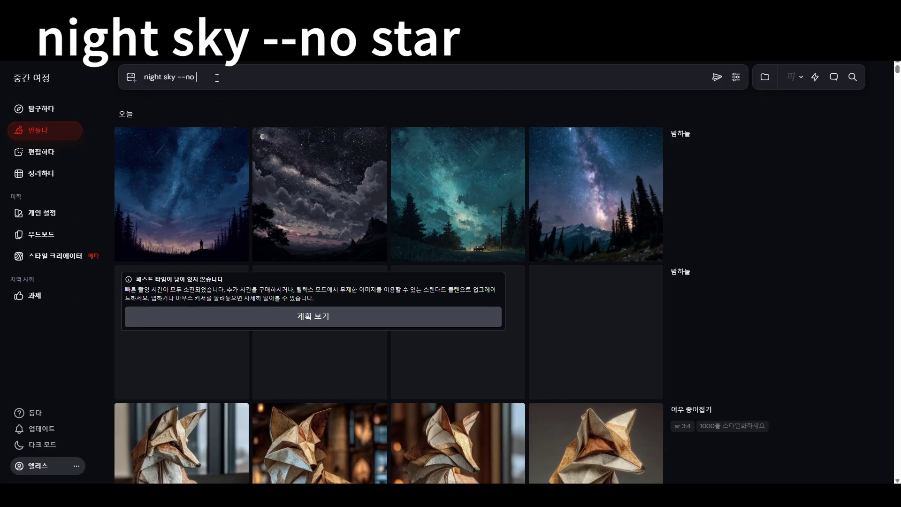
type("star")
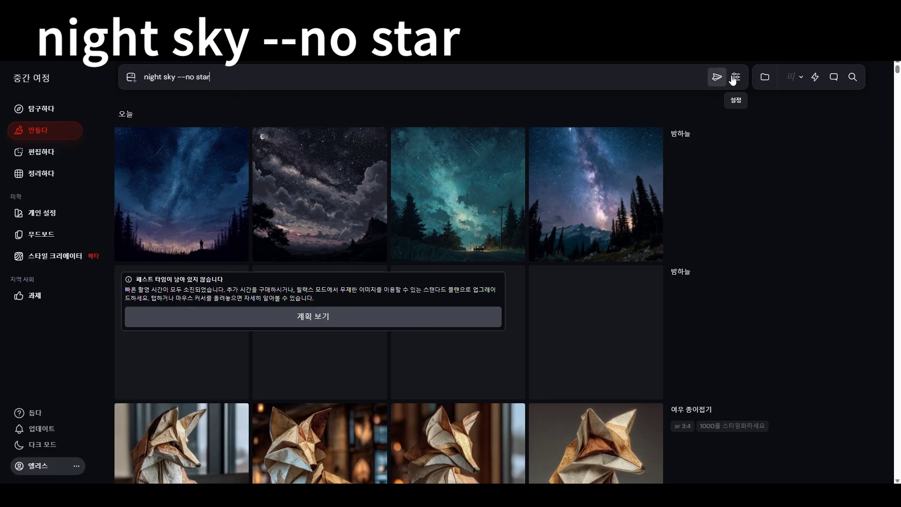
left_click(715, 77)
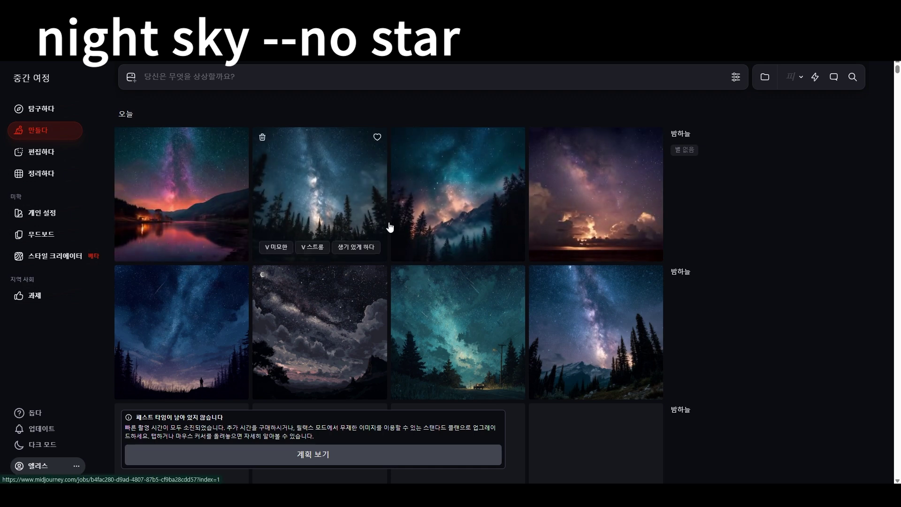
Step: Reuse the "night sky --no star" prompt, extend the exclusion to "star, tree" and generate the images
mouse_move(674, 252)
left_click(717, 254)
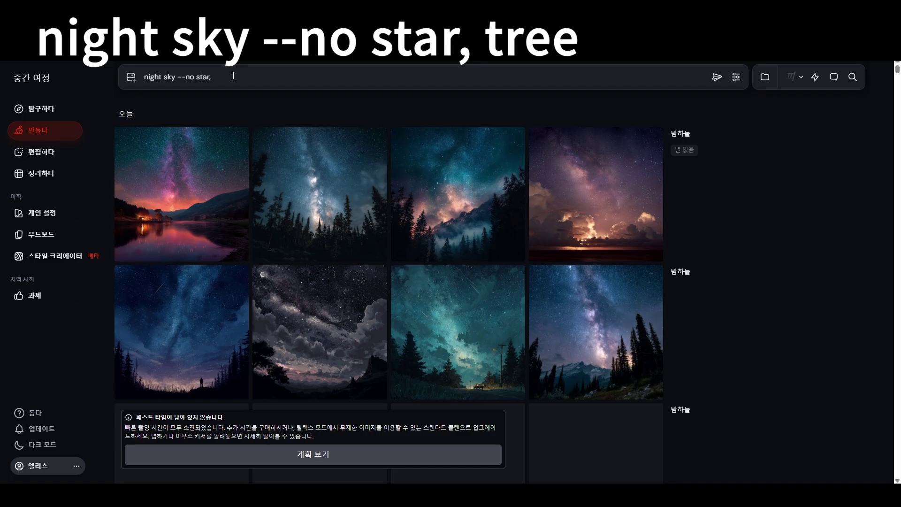
type("tree")
left_click(717, 77)
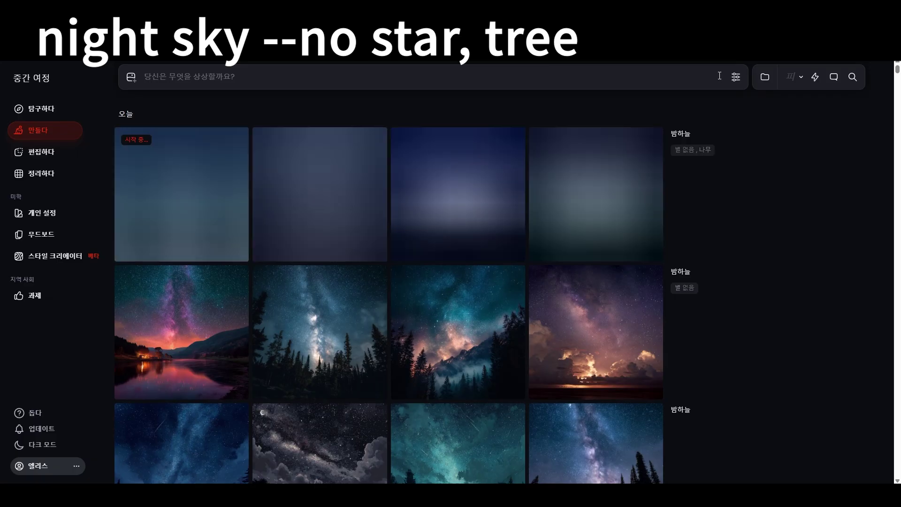
mouse_move(685, 167)
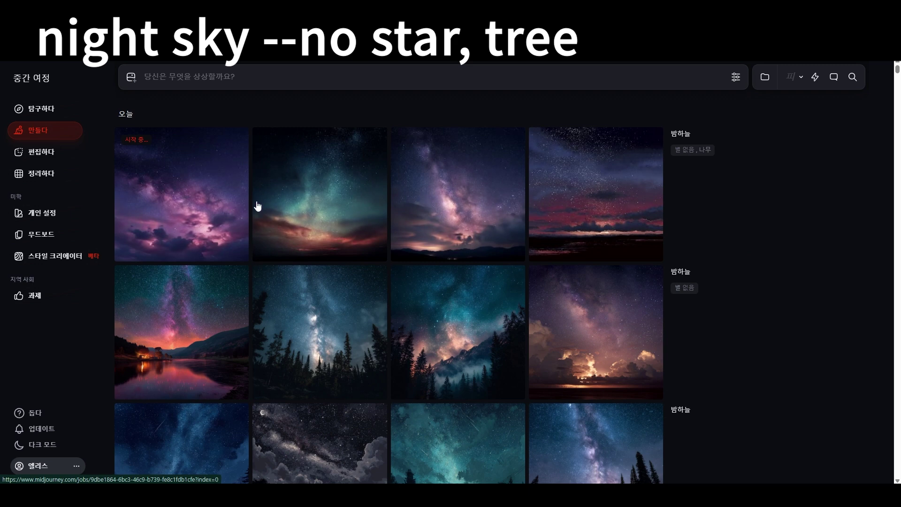
Step: Generate images from the prompt "under the sea"
left_click(328, 80)
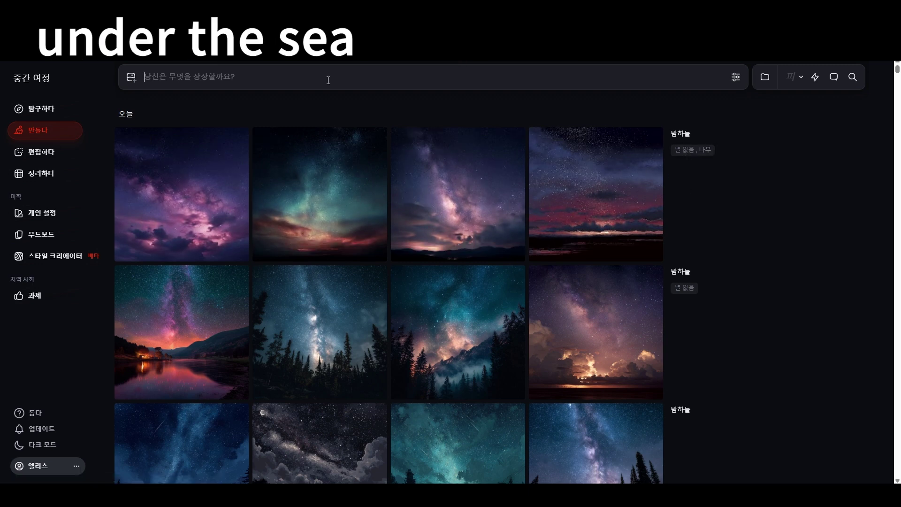
type("un")
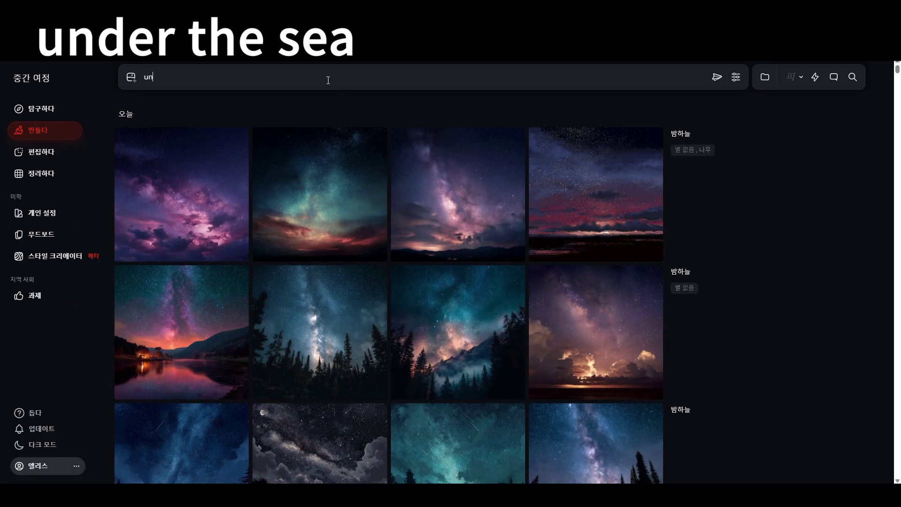
type("der the sea")
left_click(716, 77)
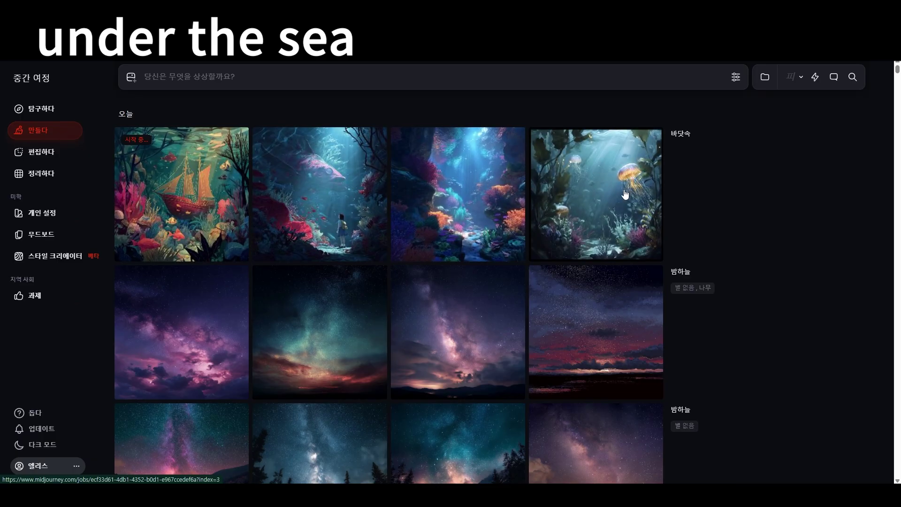
Step: Generate images from the prompt "under the sea --no person"
left_click(249, 76)
type("under the sea --no perso")
type("n")
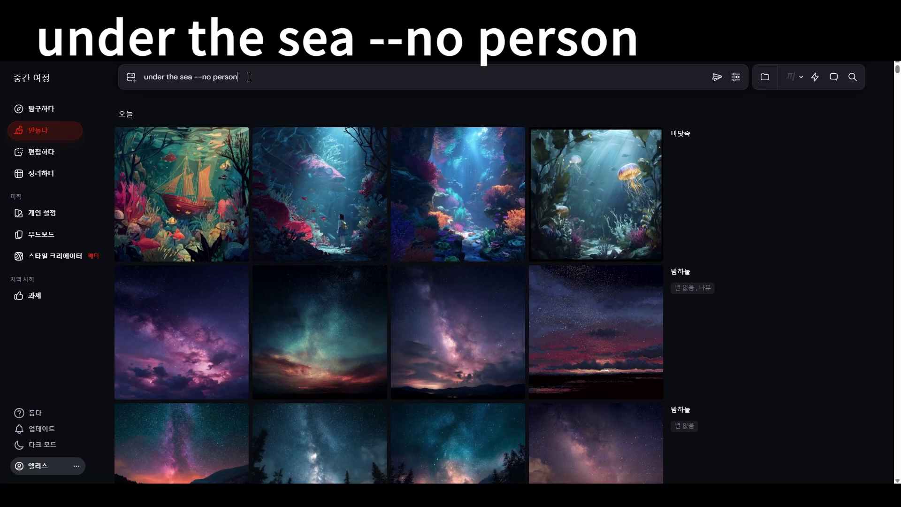
left_click(716, 77)
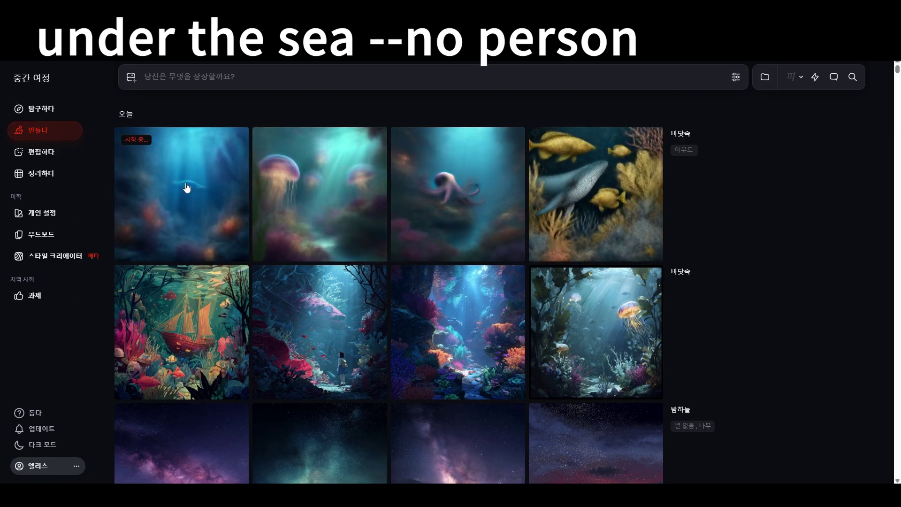
Step: Reuse the "under the sea --no person" prompt, add jellyfish to the exclusions and generate the images
mouse_move(702, 201)
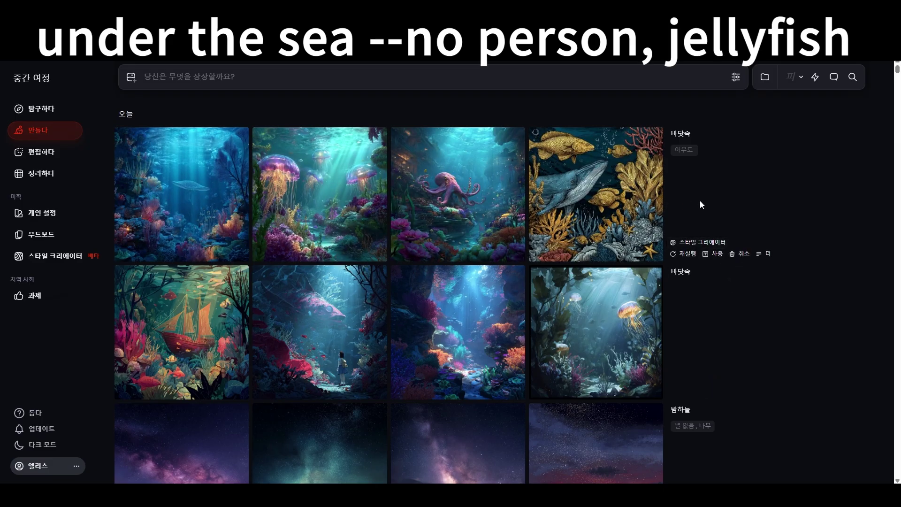
left_click(715, 255)
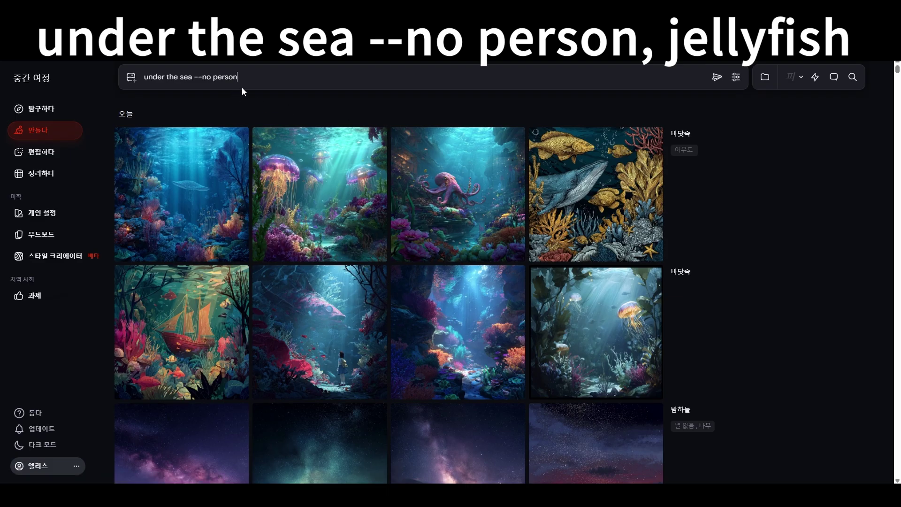
left_click(257, 73)
type(", jellyfish")
left_click(717, 77)
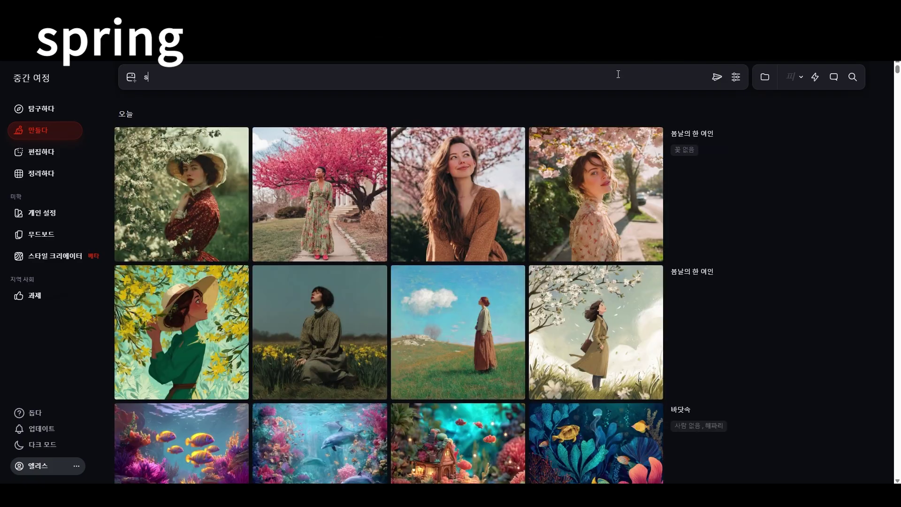
Step: Generate images from the prompt "spring", and another batch reusing it with "--no flower" added
type("pring")
left_click(716, 76)
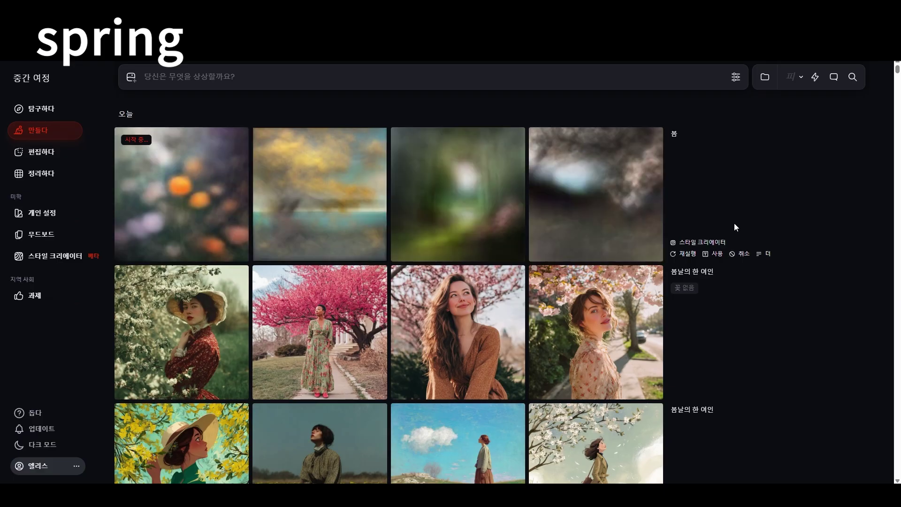
left_click(713, 253)
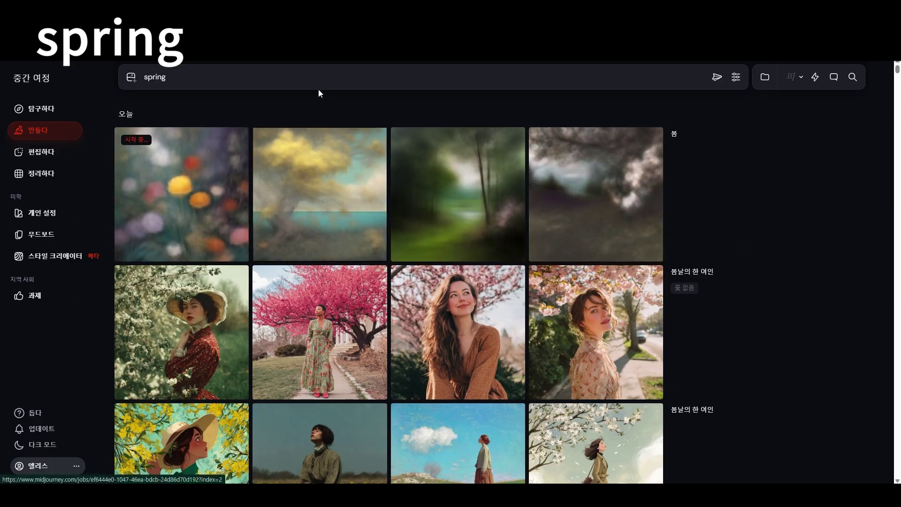
type("--")
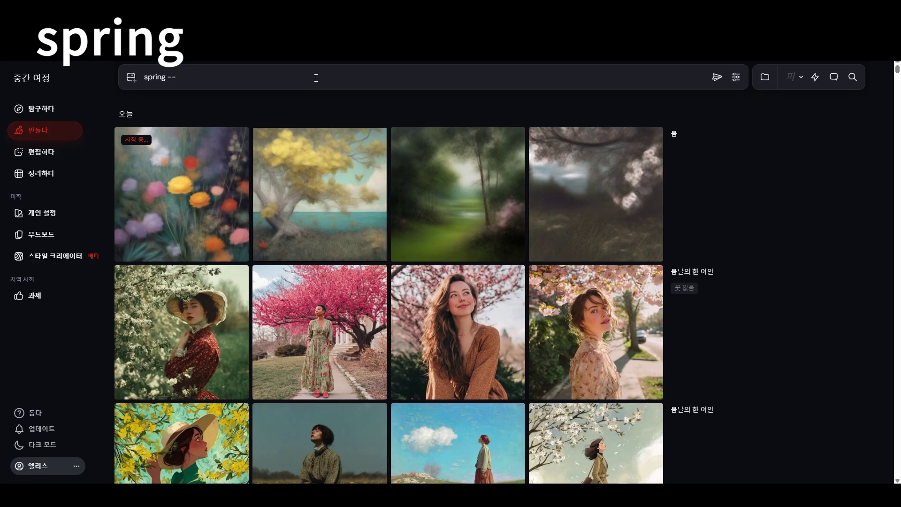
type("no flower")
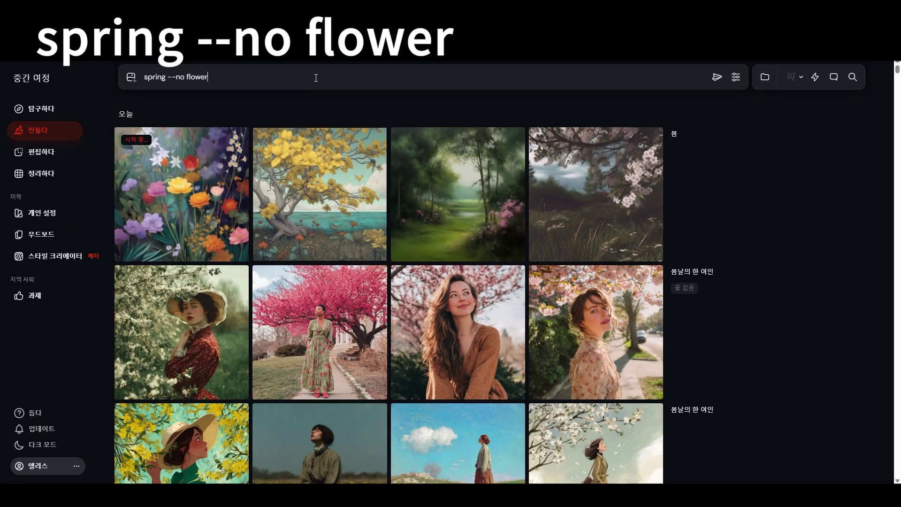
left_click(717, 77)
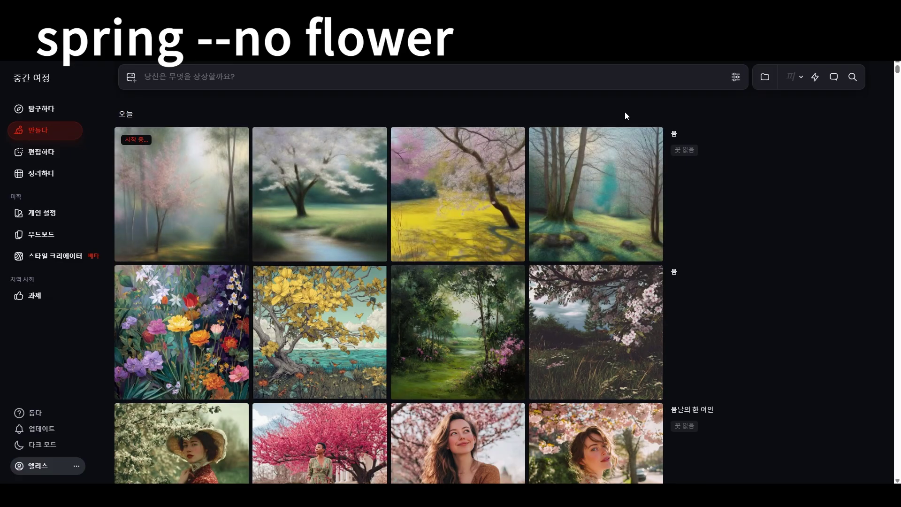
mouse_move(200, 334)
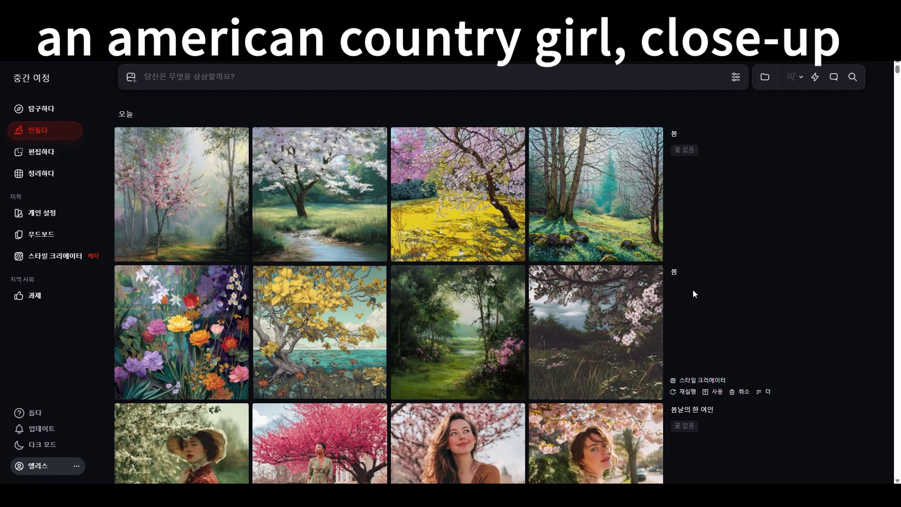
Step: Generate images from the prompt "an american country girl, close-up"
left_click(206, 81)
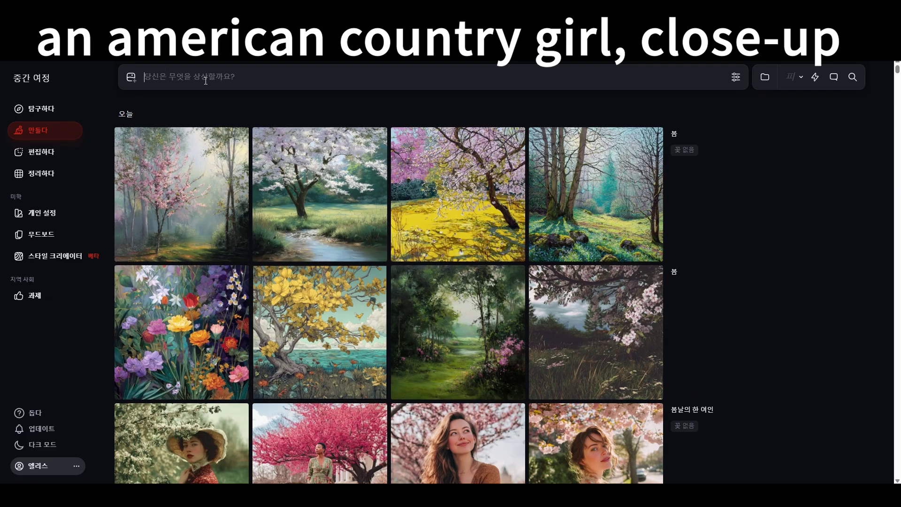
type("an american country girl, close-up")
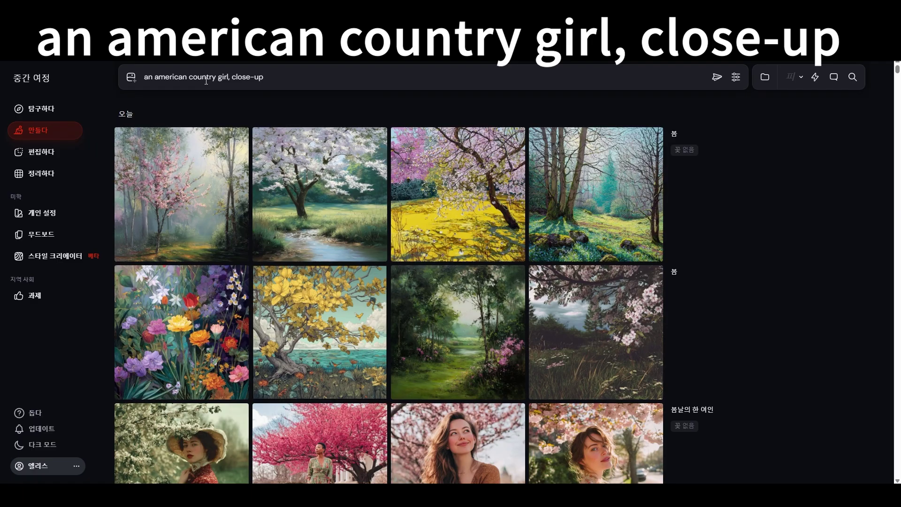
left_click(717, 77)
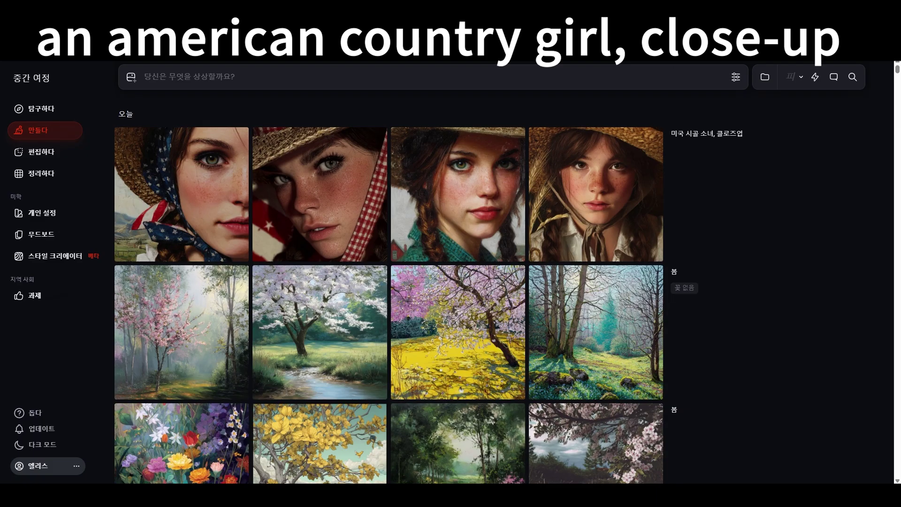
Step: Reuse the American country girl prompt with "--no freckles" added and generate the images
left_click(718, 254)
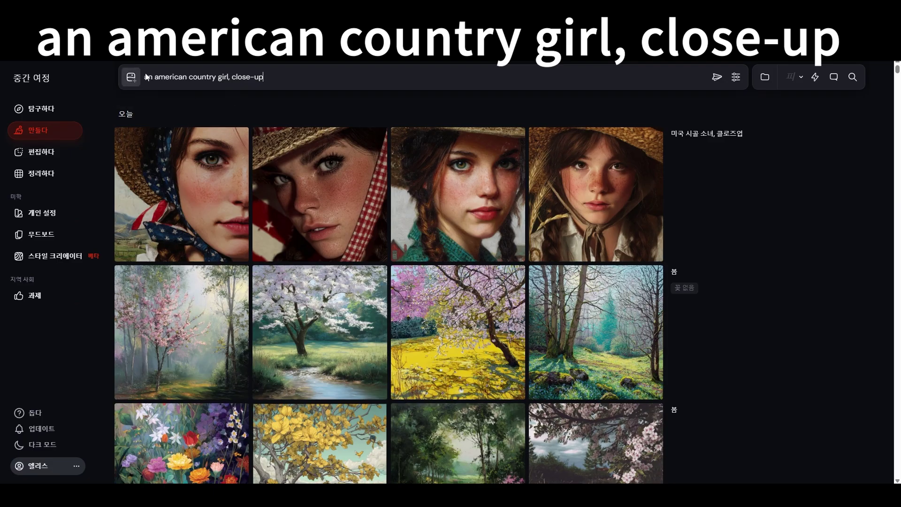
left_click_drag(147, 77, 281, 77)
left_click(284, 78)
type("--")
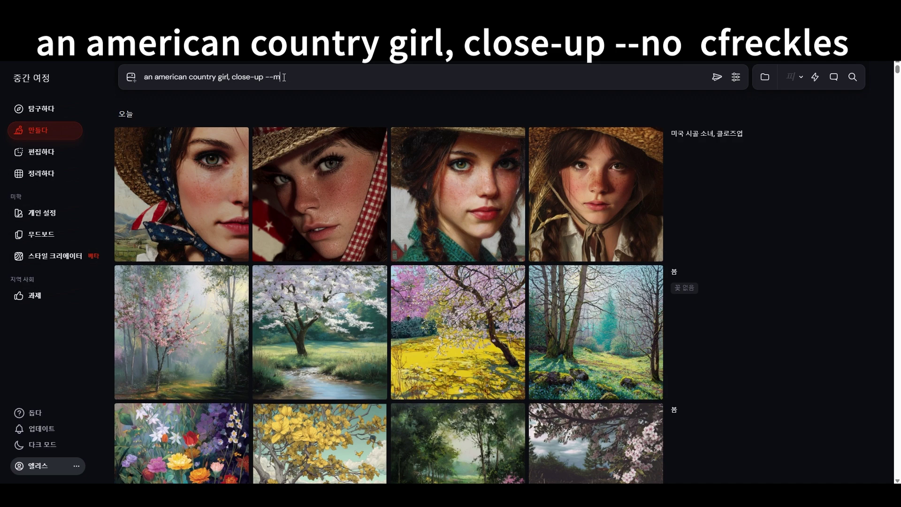
type("no freckles")
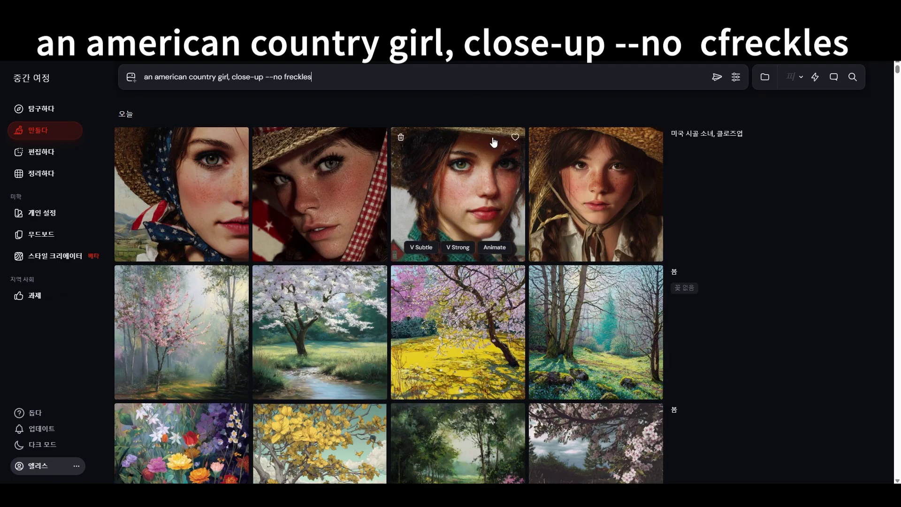
left_click(716, 87)
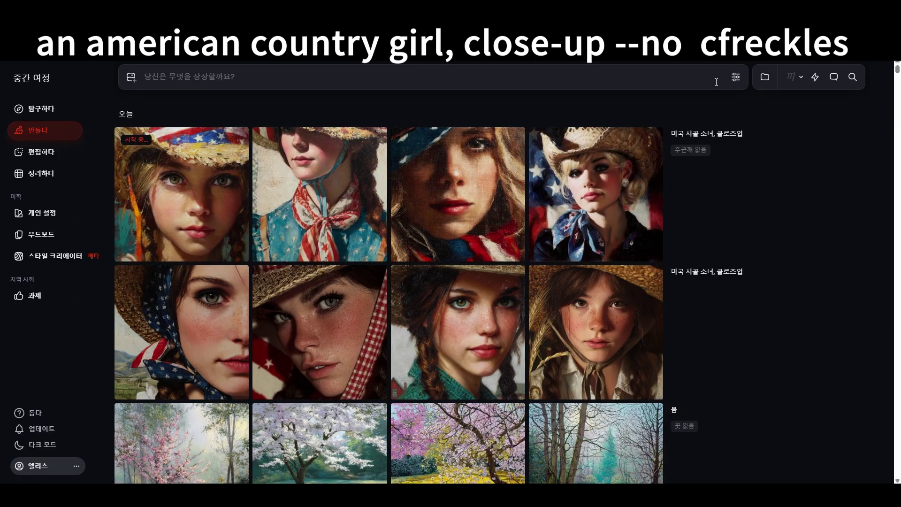
Step: Examine the American country girl images generated with "--no freckles" one by one in enlarged view, and return to the creation feed
left_click(212, 200)
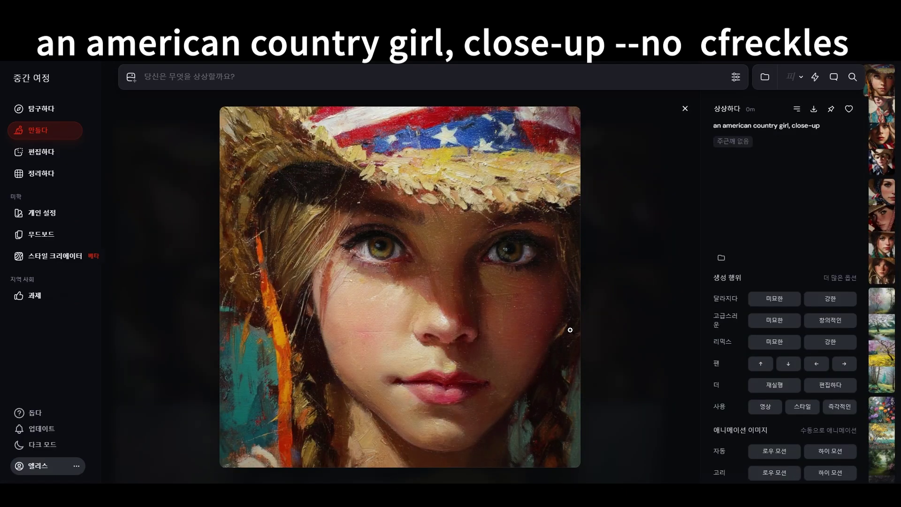
key("Down")
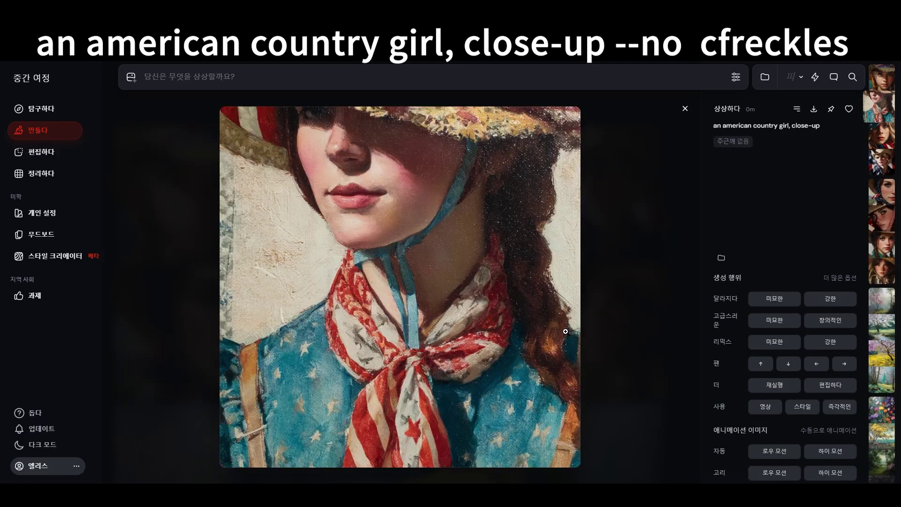
key("Down")
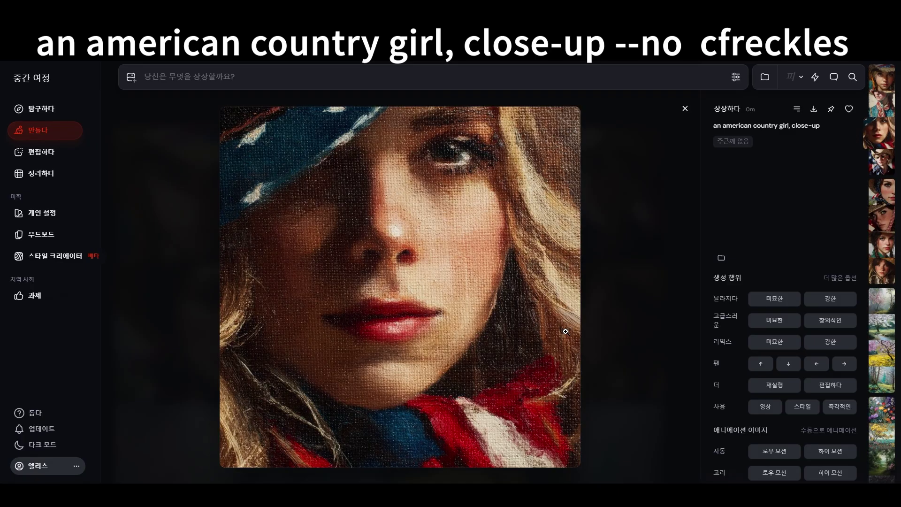
key("Down")
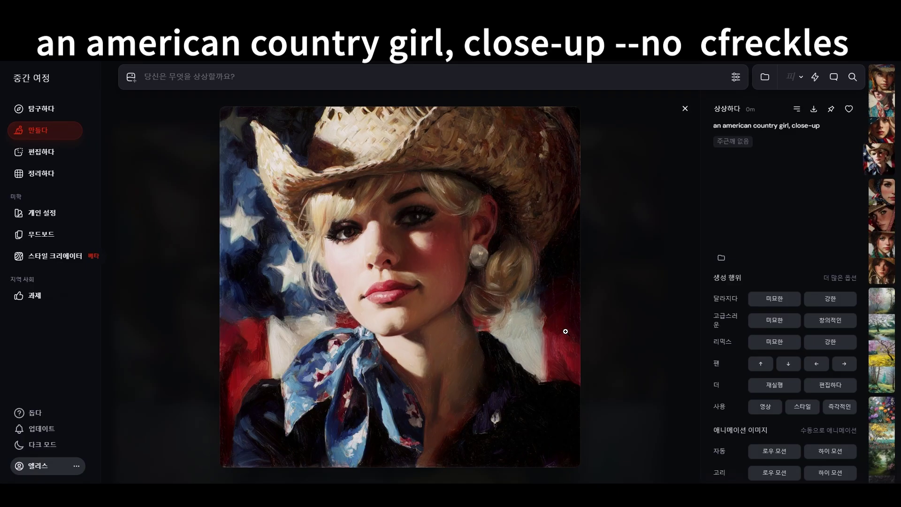
key("Down")
key("Up")
key("Up")
key("Up")
key("Up")
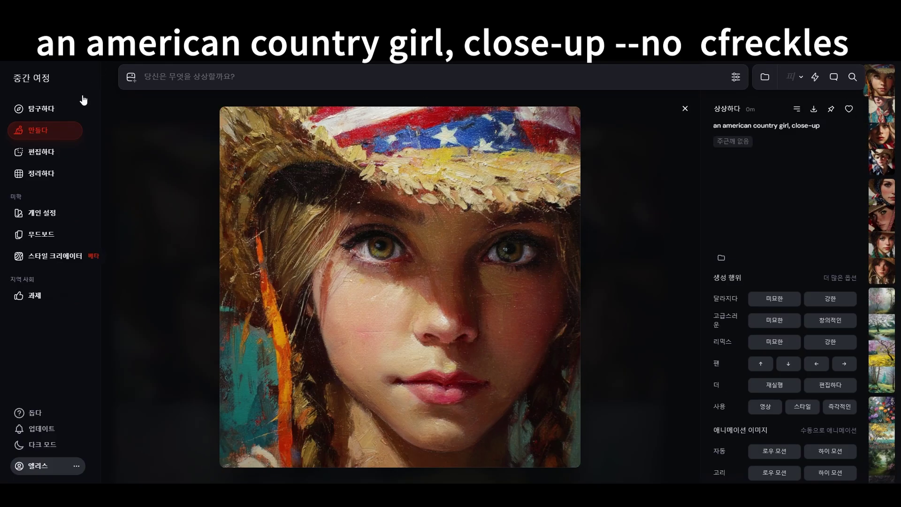
left_click(38, 137)
Step: Reuse the "an american country girl, close-up --no freckles" prompt, add "--raw" and generate the images
mouse_move(738, 229)
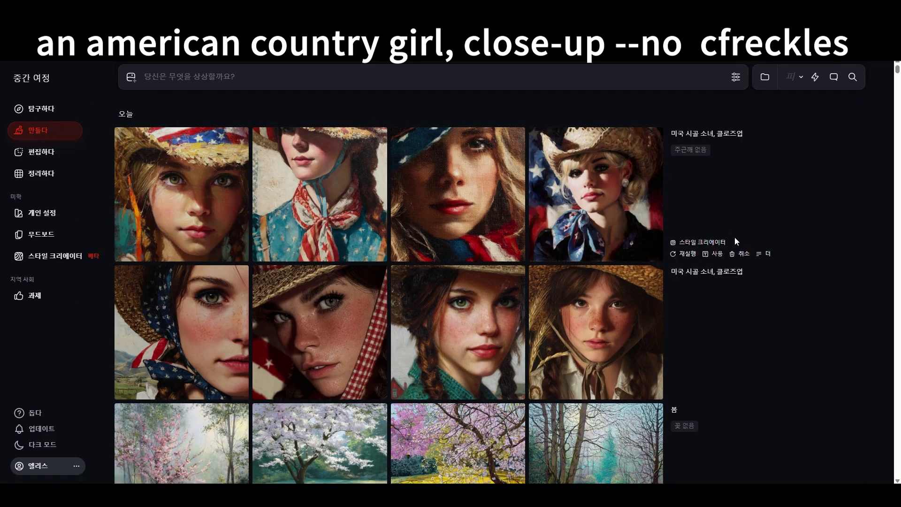
left_click(713, 255)
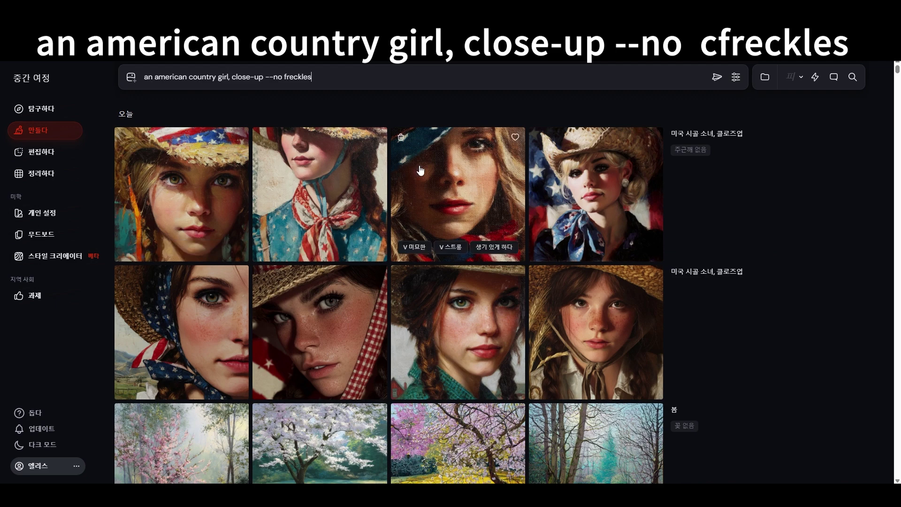
left_click(331, 77)
type("--")
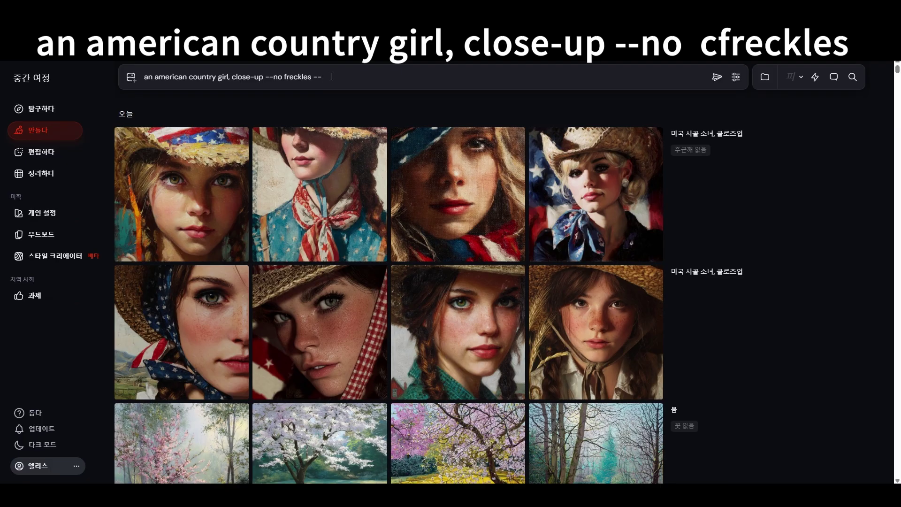
type("raw")
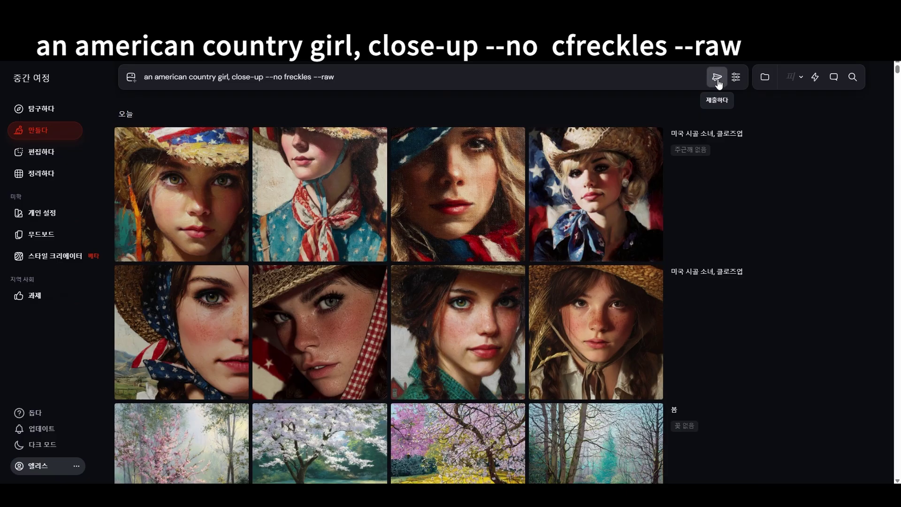
left_click(716, 77)
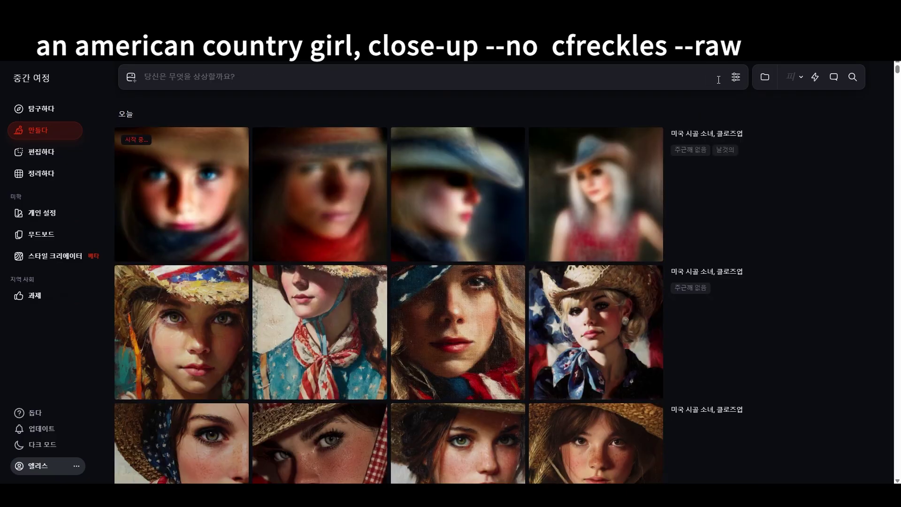